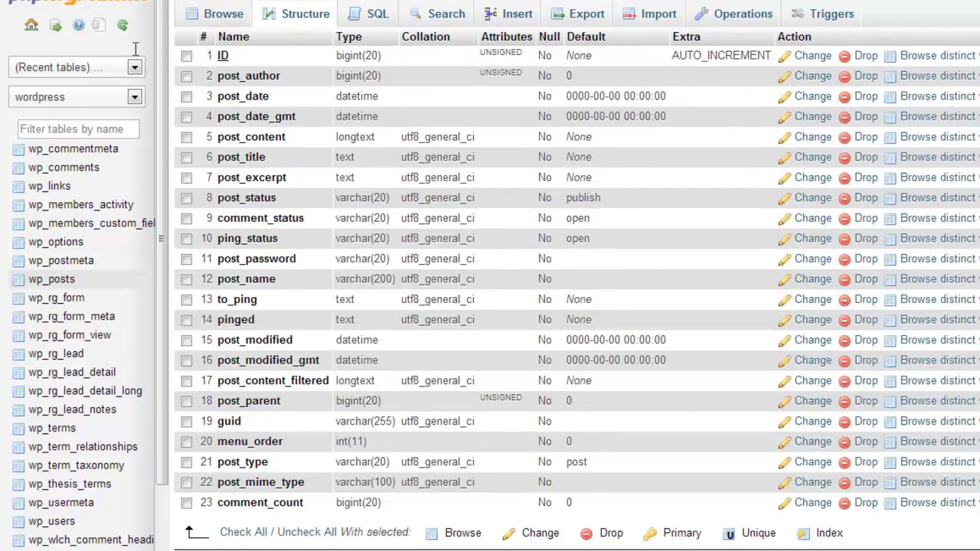
- Create a new database named mysql_demo on the server, without choosing a specific collation
click(67, 7)
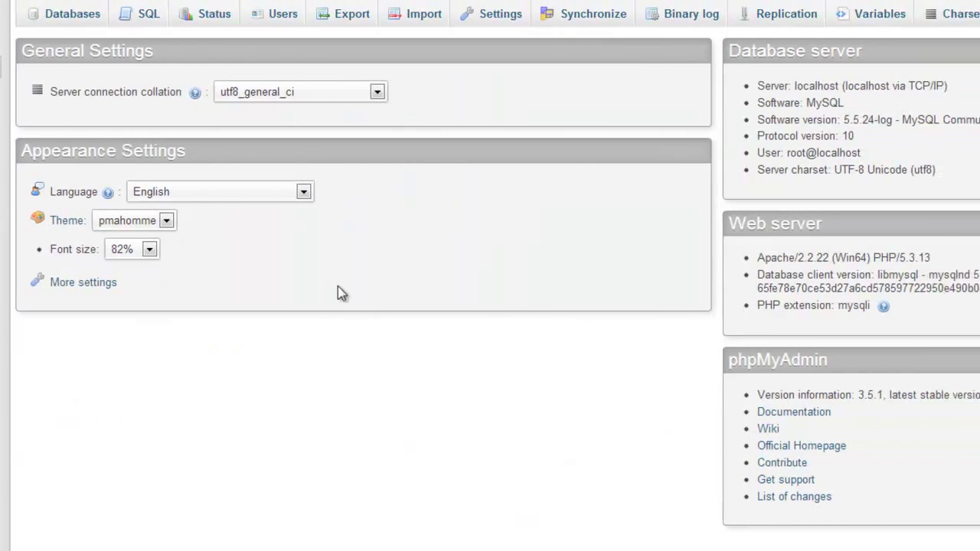
click(47, 19)
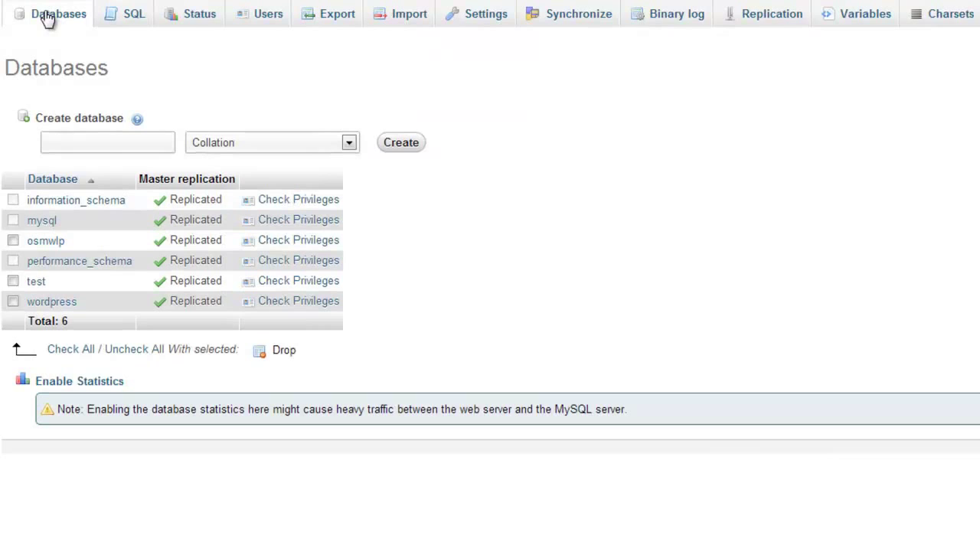
click(86, 139)
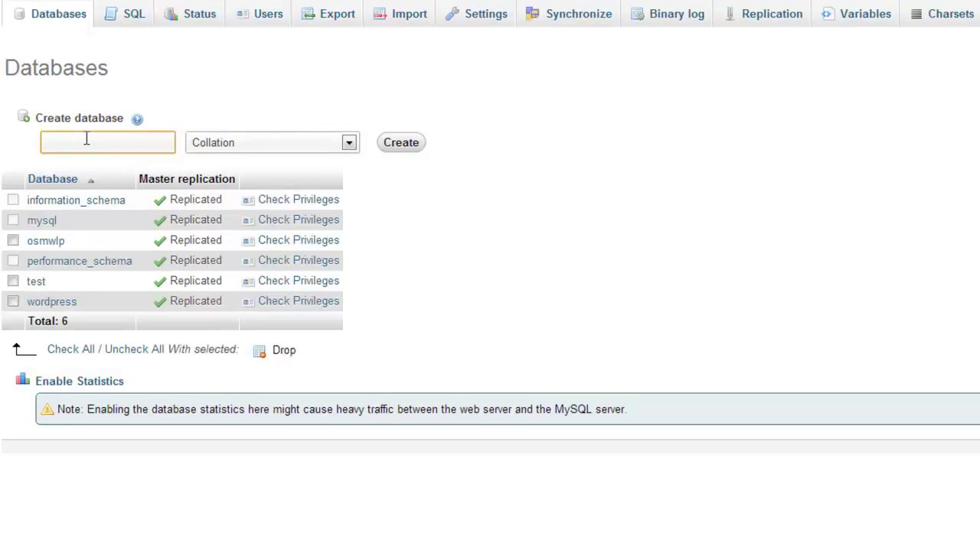
text(mysql_demo)
click(269, 145)
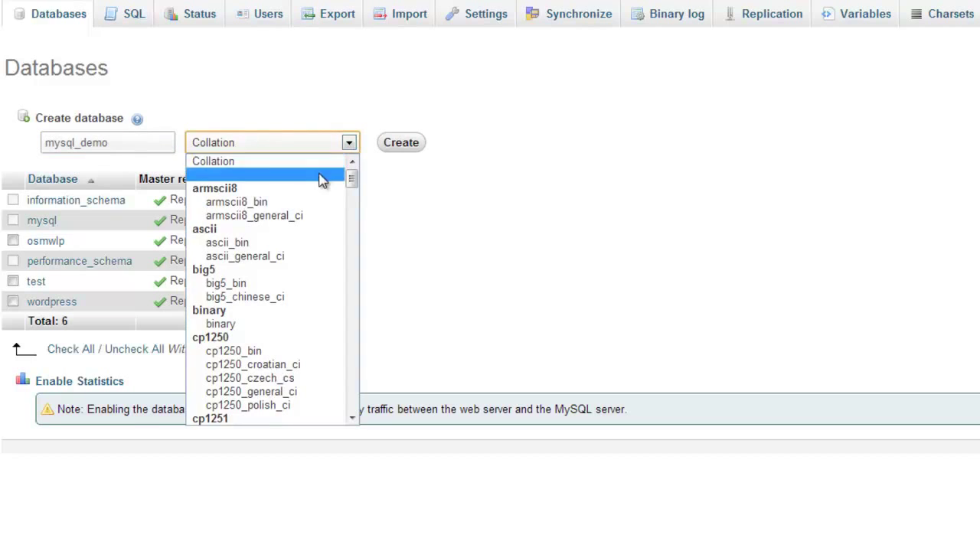
drag(350, 184, 356, 276)
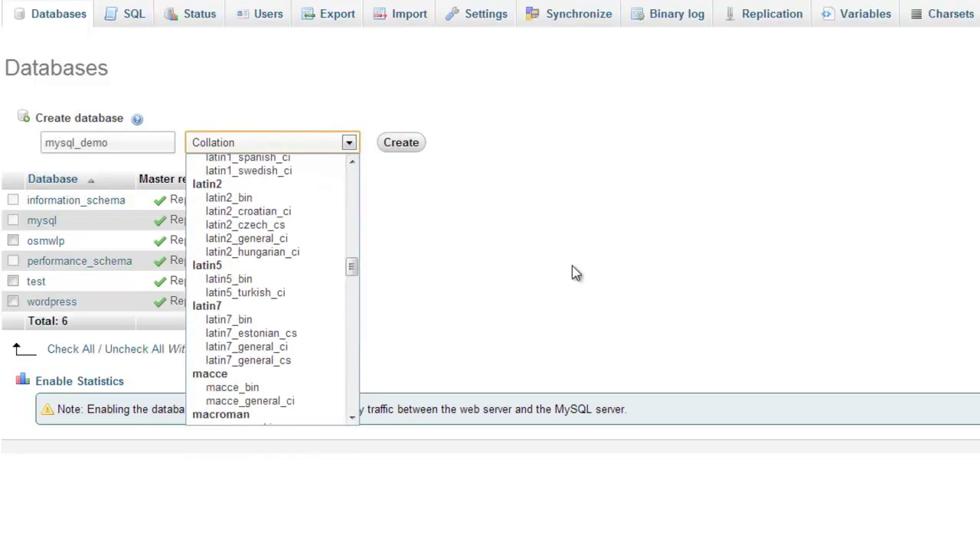
click(411, 150)
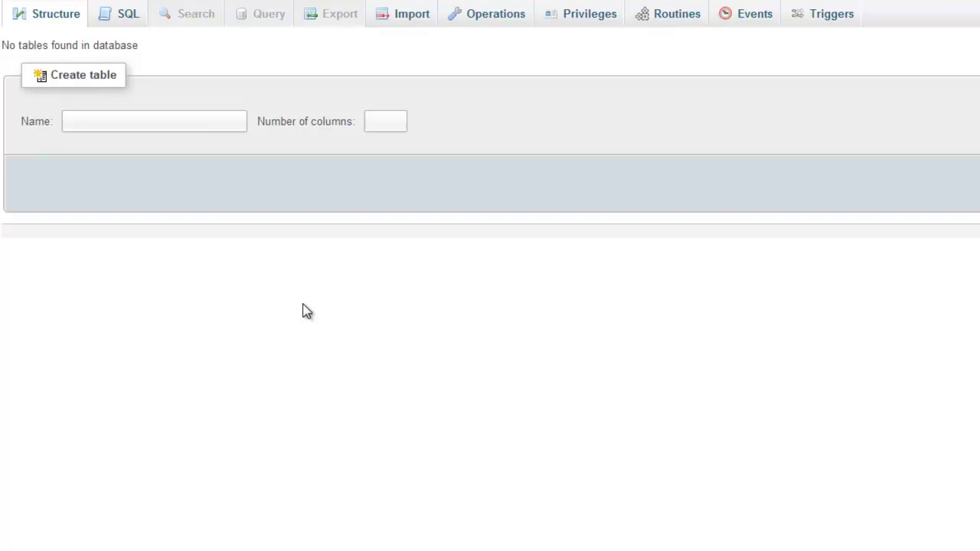
- Start a new table named objects with 5 columns in the mysql_demo database
click(161, 123)
text(obj)
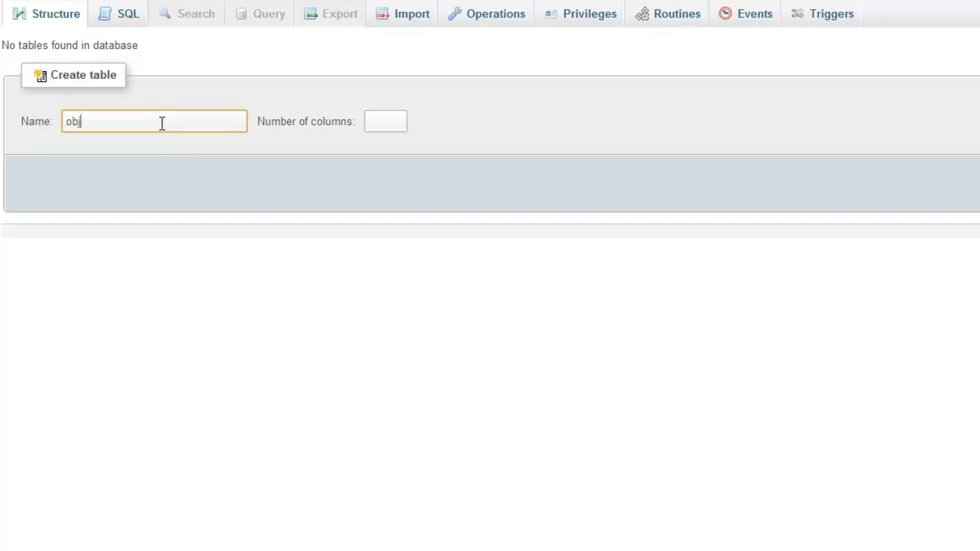
text(ects)
click(244, 346)
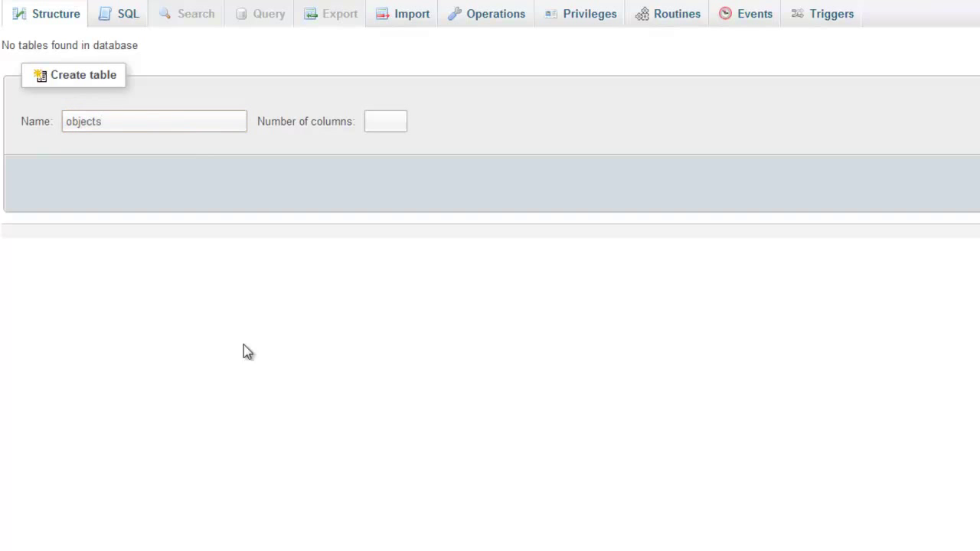
click(387, 120)
text(5)
key(Return)
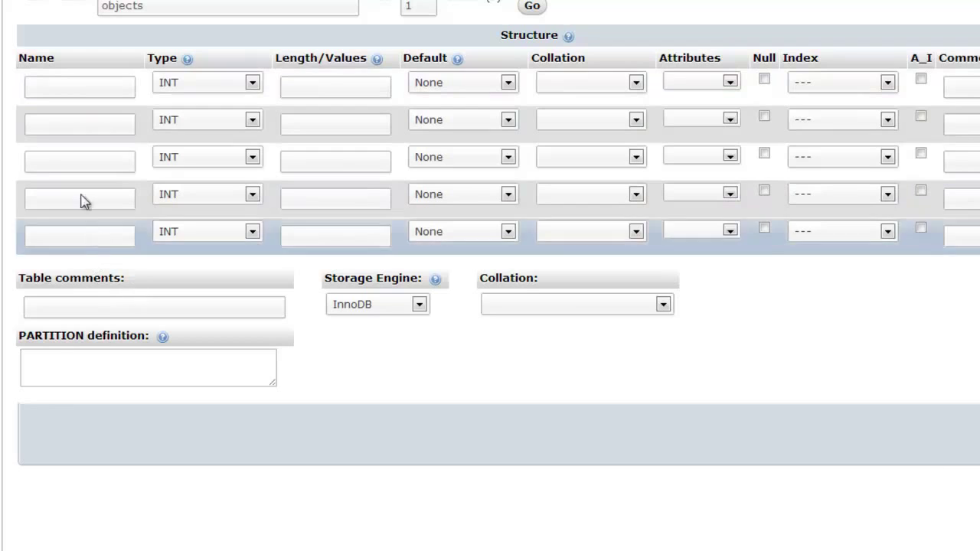
- Define the first column as ID with type BIGINT and length 20
click(62, 89)
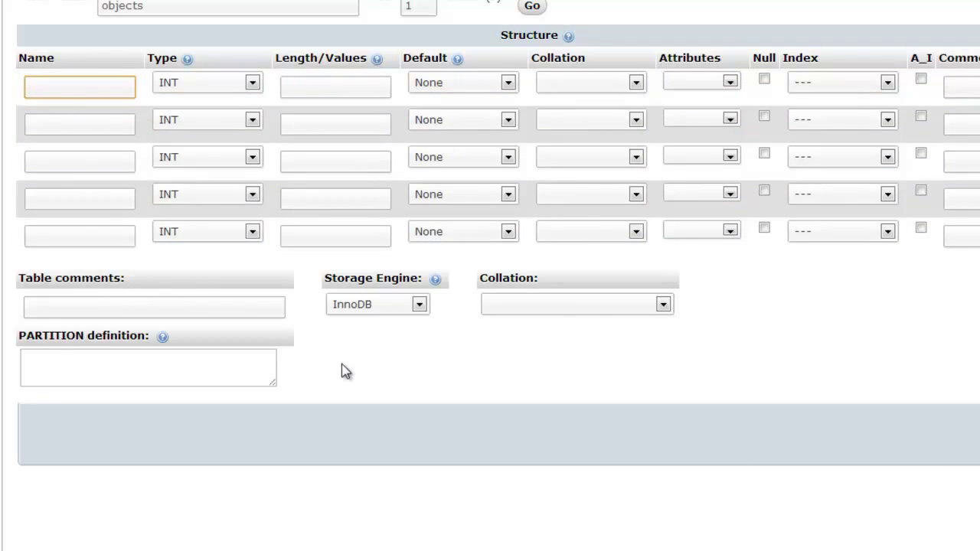
text(ID)
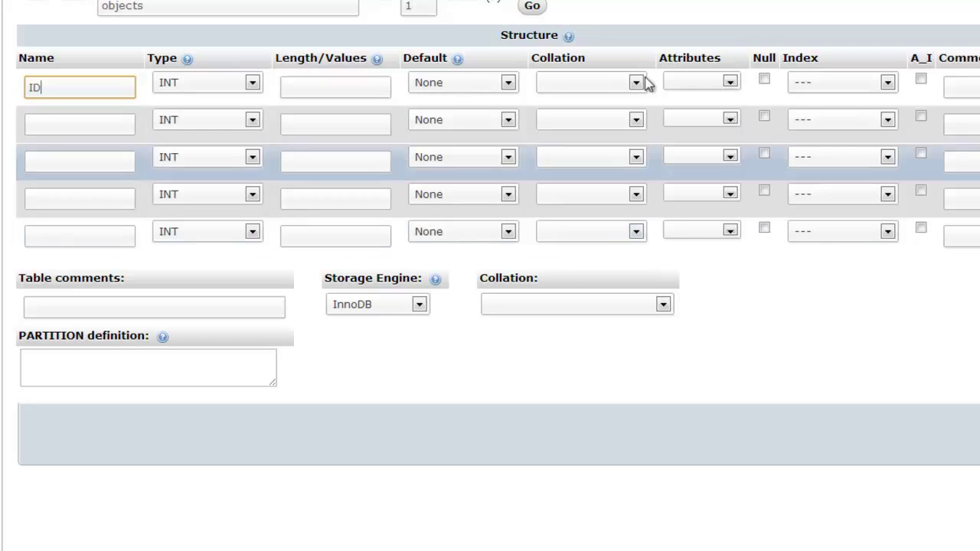
click(252, 83)
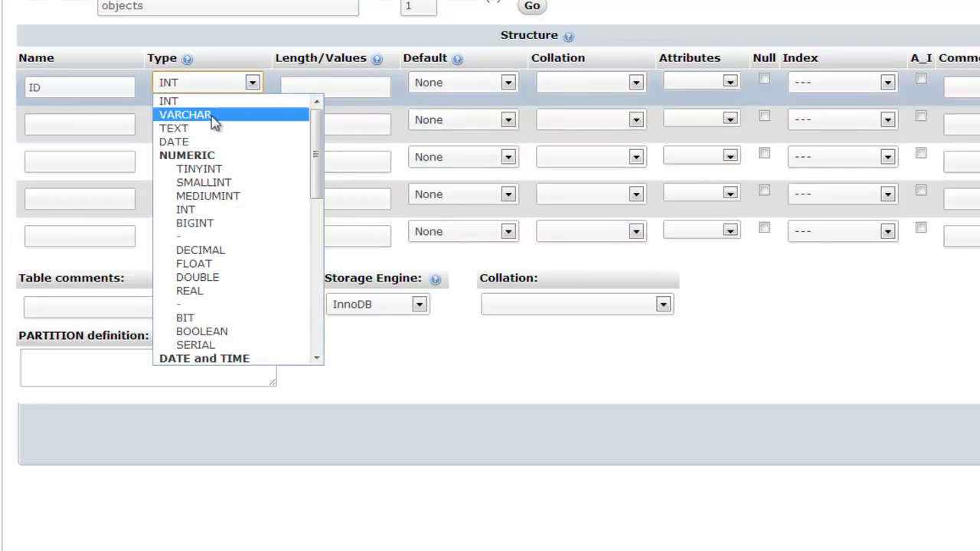
click(199, 223)
click(316, 85)
text(20)
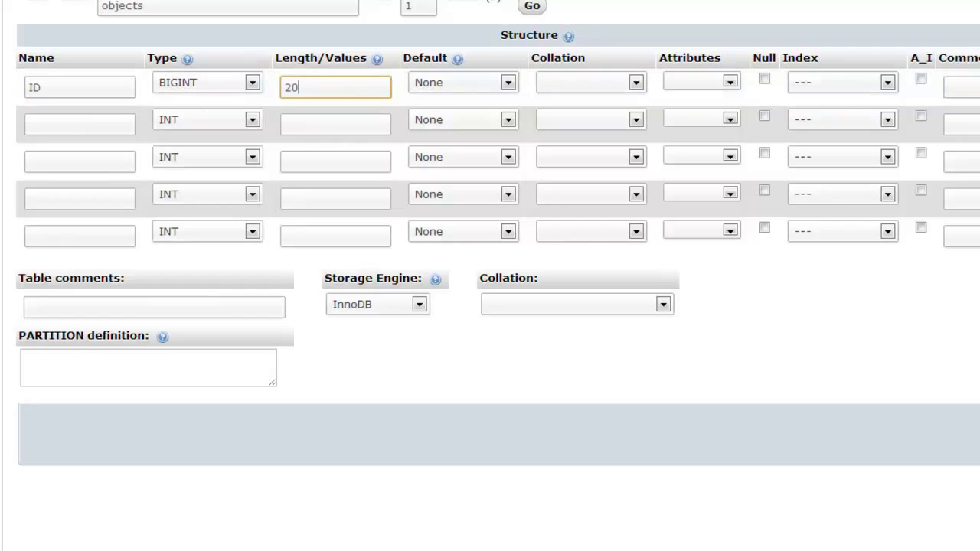
click(475, 136)
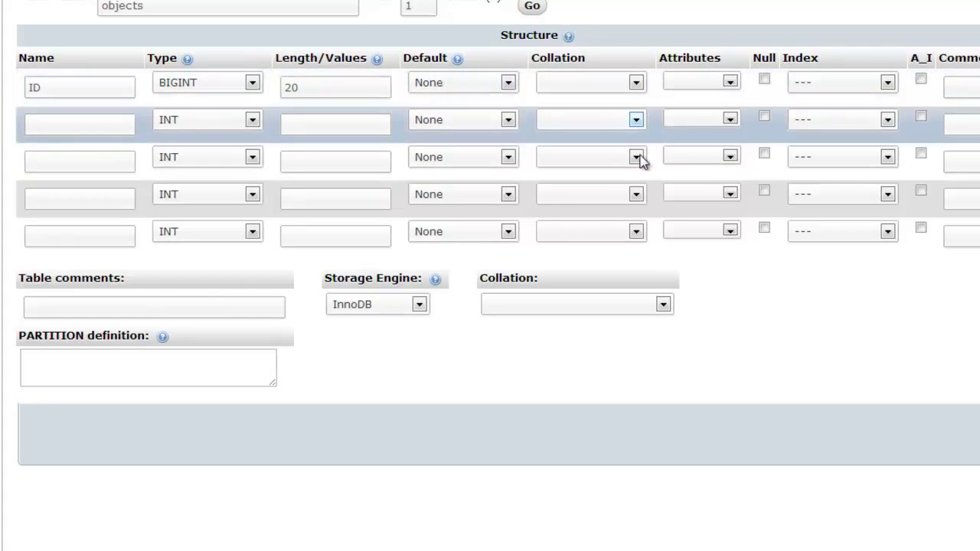
- Make the ID column UNSIGNED, set its index to PRIMARY and enable auto-increment
click(721, 83)
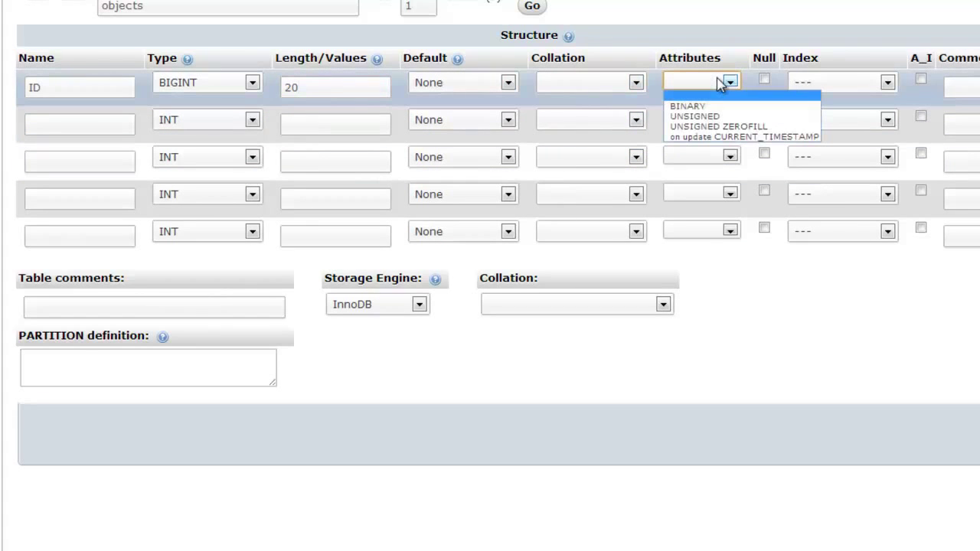
click(708, 119)
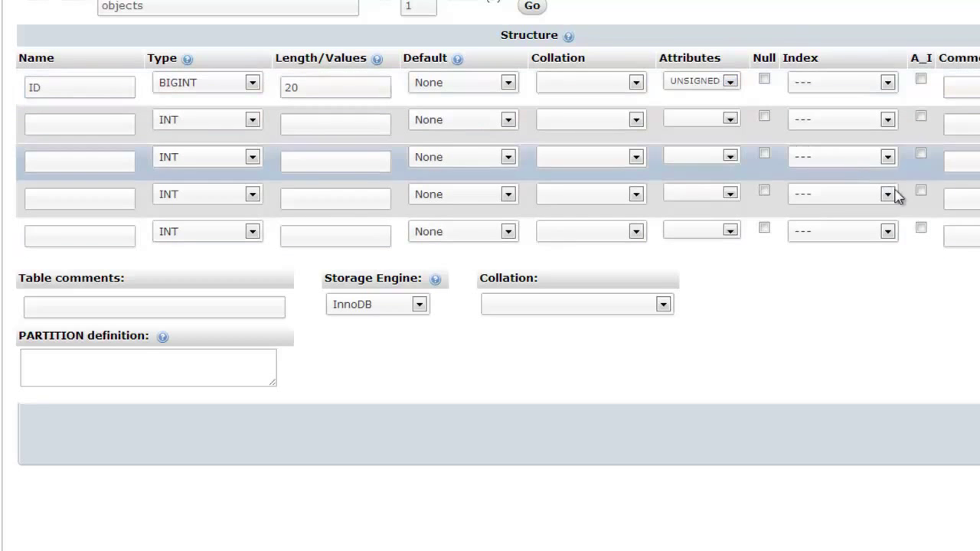
click(888, 84)
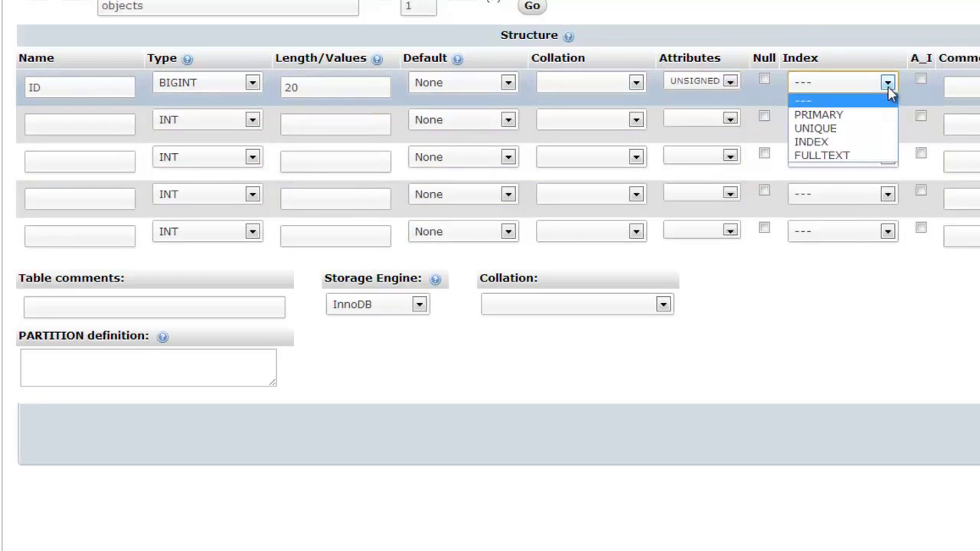
click(855, 122)
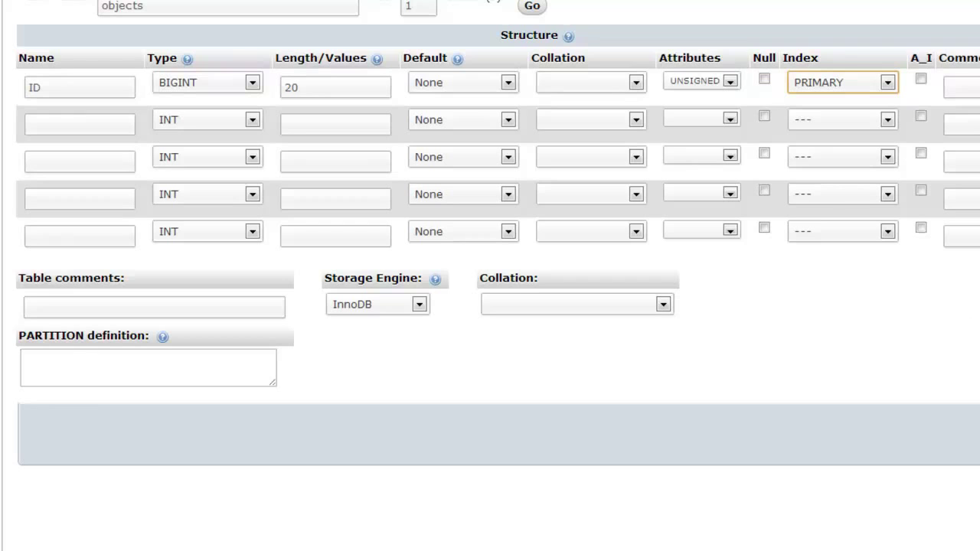
click(922, 80)
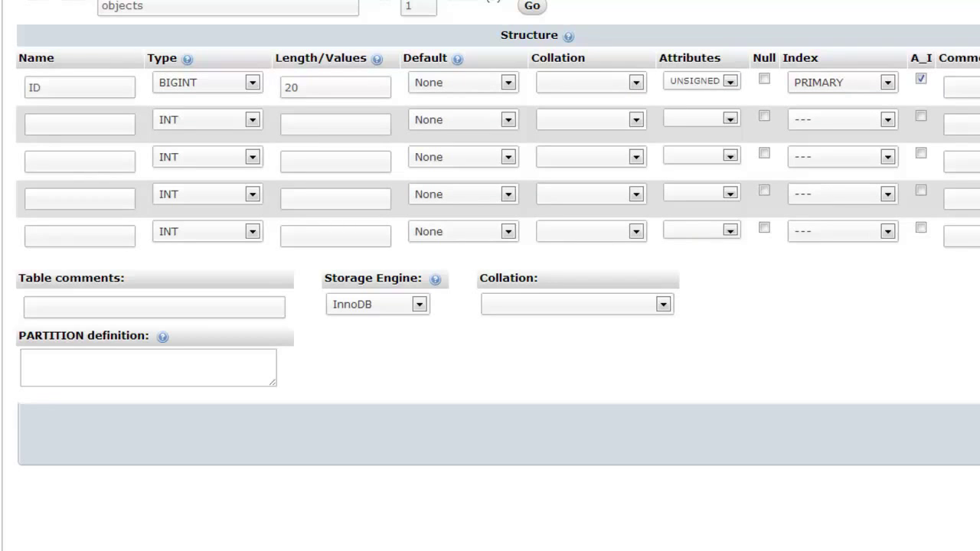
- Define the second column as post_title with type TEXT
click(47, 126)
text(post_title)
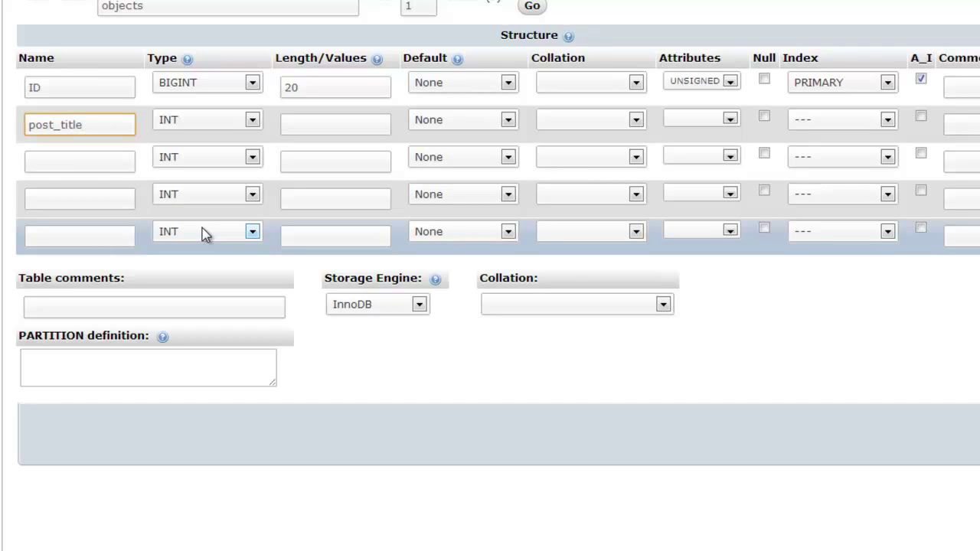
click(252, 120)
click(201, 163)
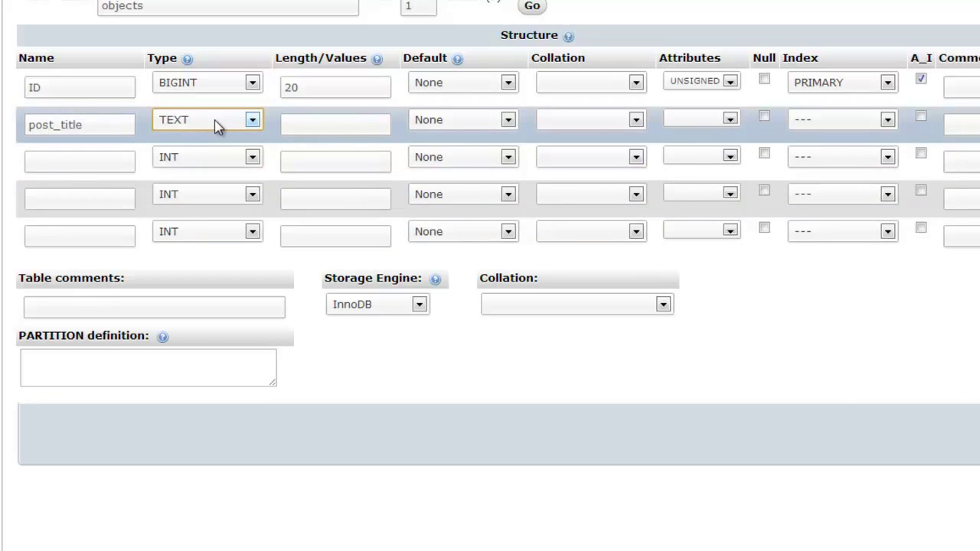
- Define the third column as post_content with type LONGTEXT
click(61, 163)
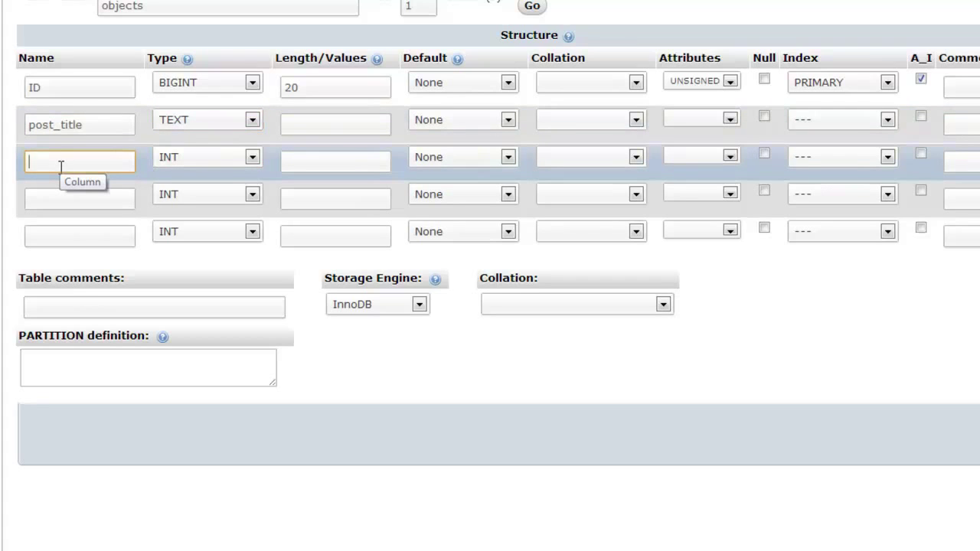
text(post_content)
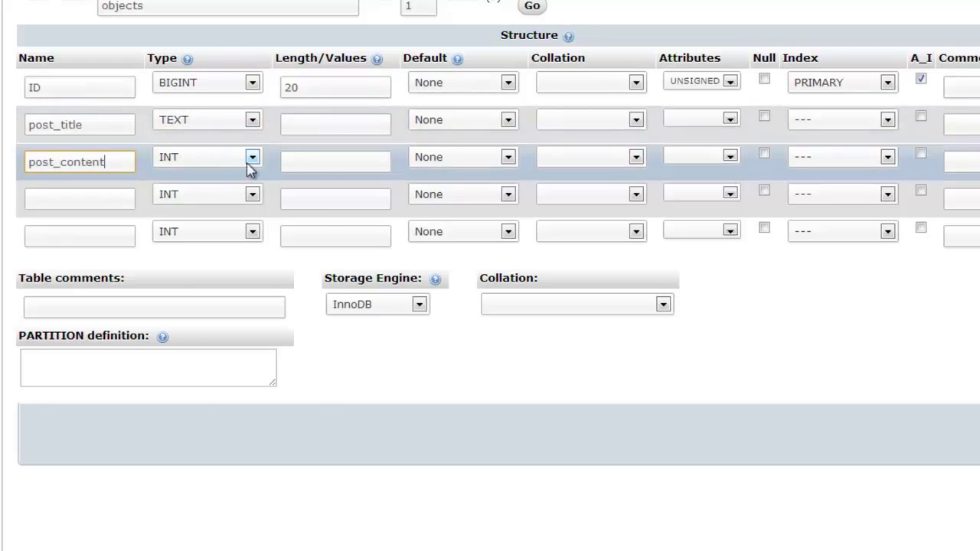
click(250, 161)
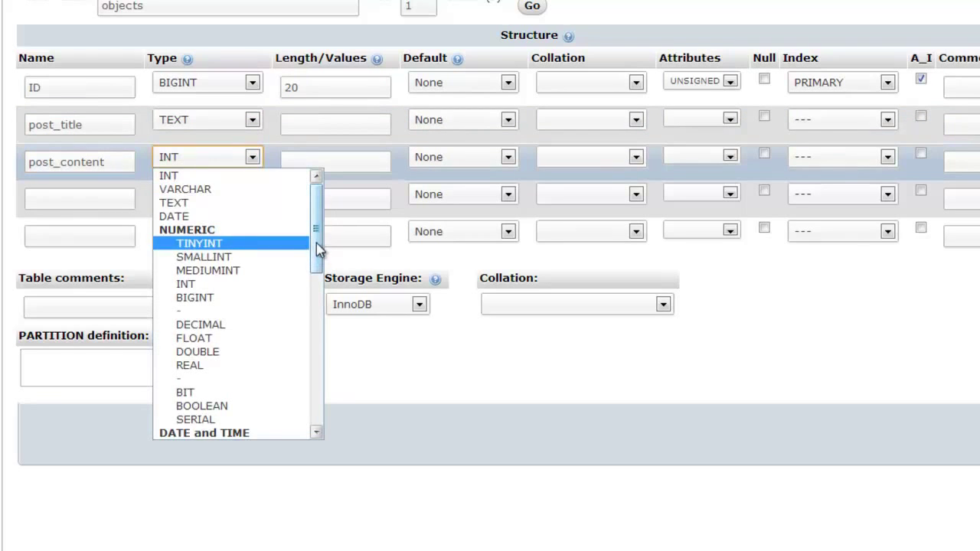
scroll(316, 243, down, 2)
scroll(321, 261, up, 1)
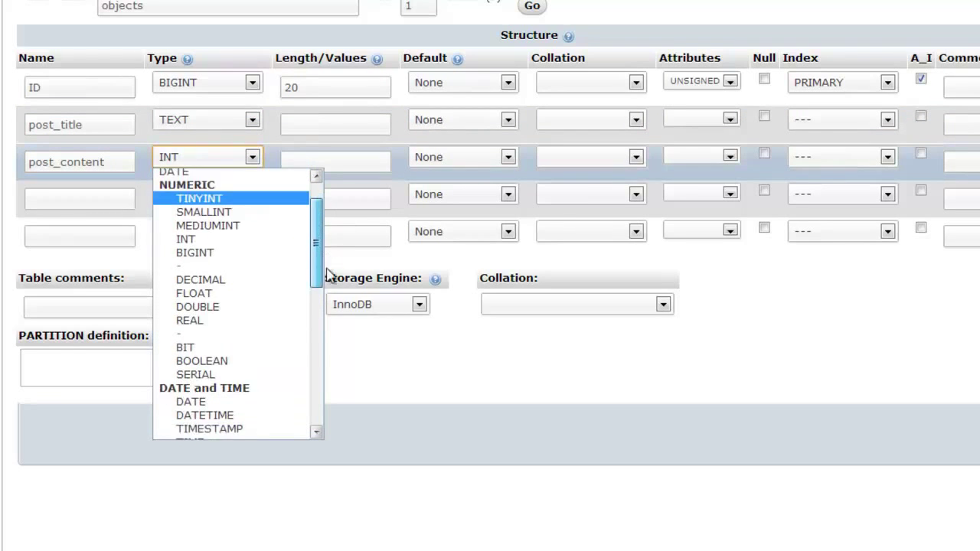
scroll(317, 306, down, 4)
click(244, 320)
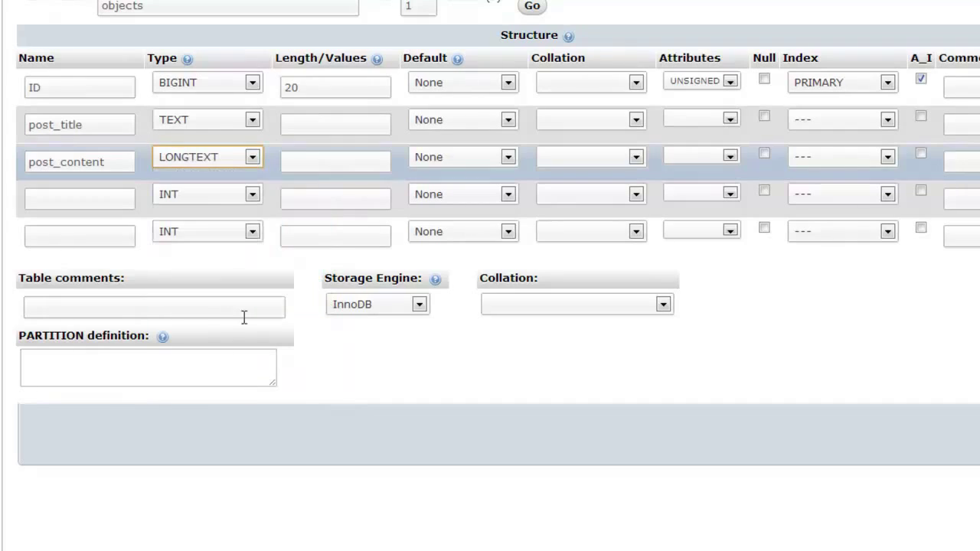
click(539, 379)
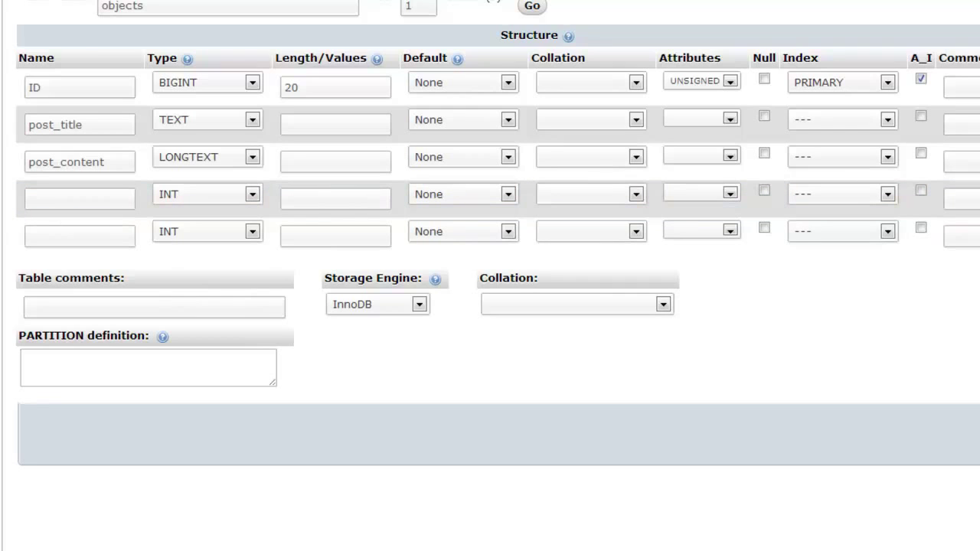
- Define the fourth column as post_name with type VARCHAR and length 20
click(96, 199)
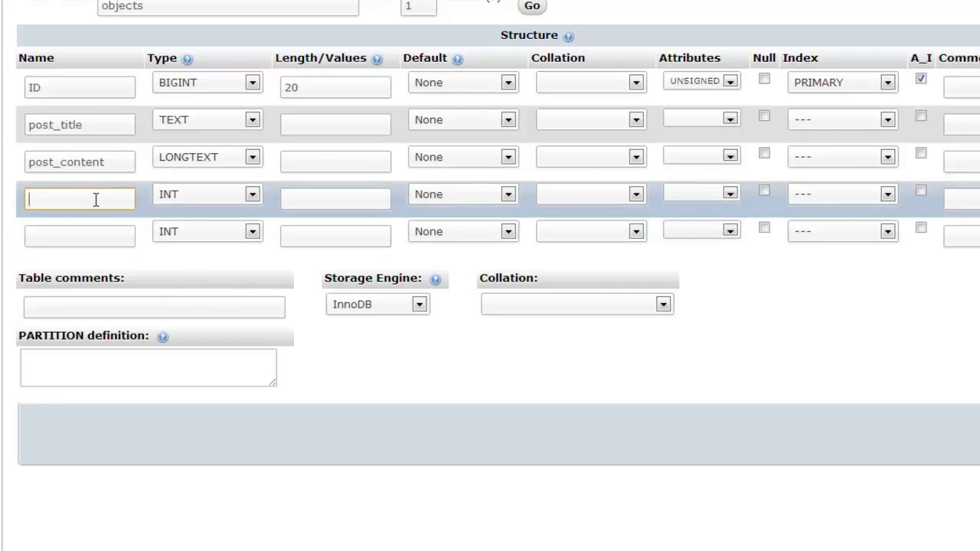
text(post_mna)
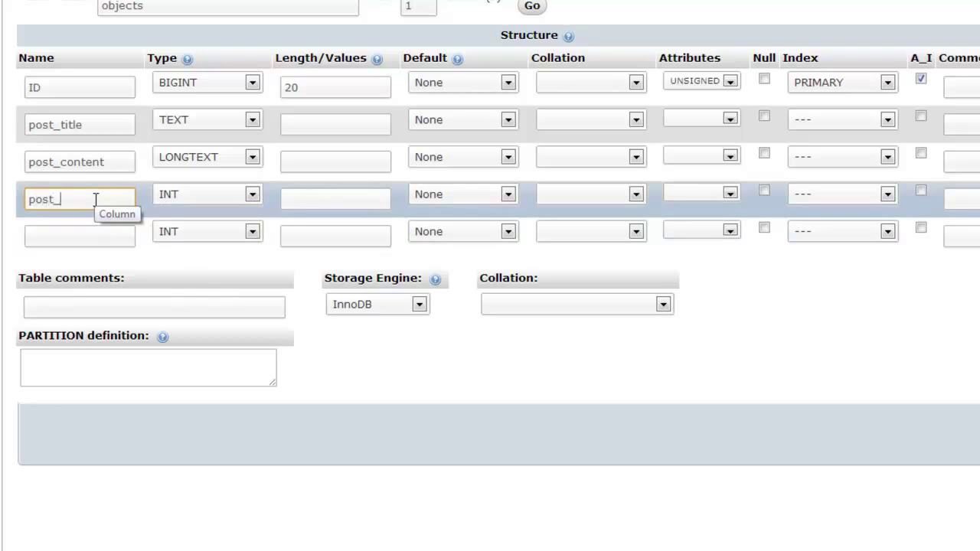
key(BackSpace)
key(BackSpace)
key(BackSpace)
text(name)
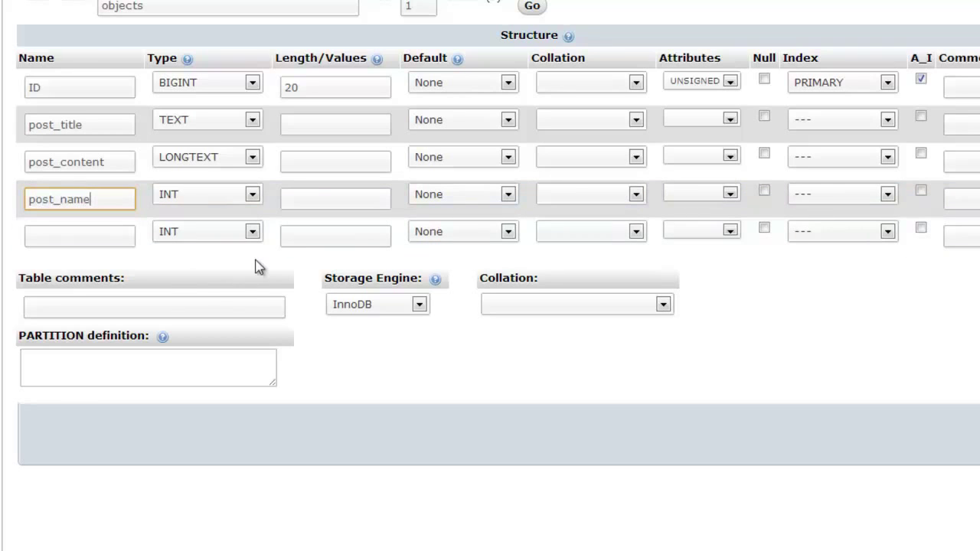
click(252, 196)
drag(317, 263, 313, 341)
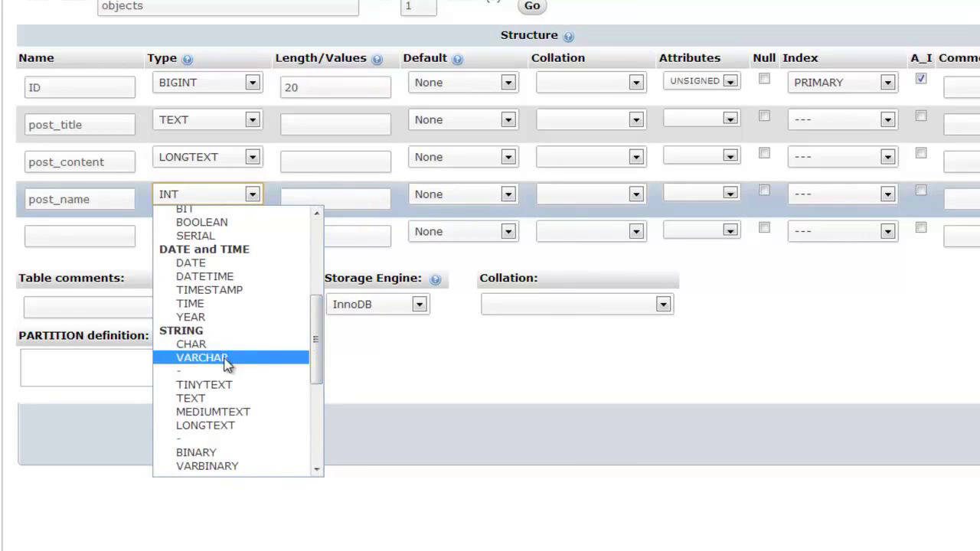
click(227, 363)
click(320, 201)
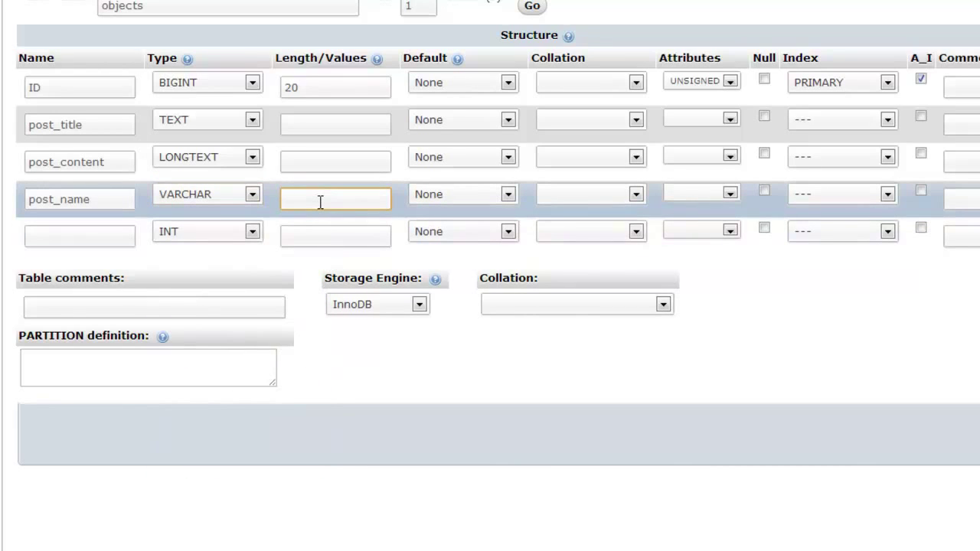
text(20)
click(777, 356)
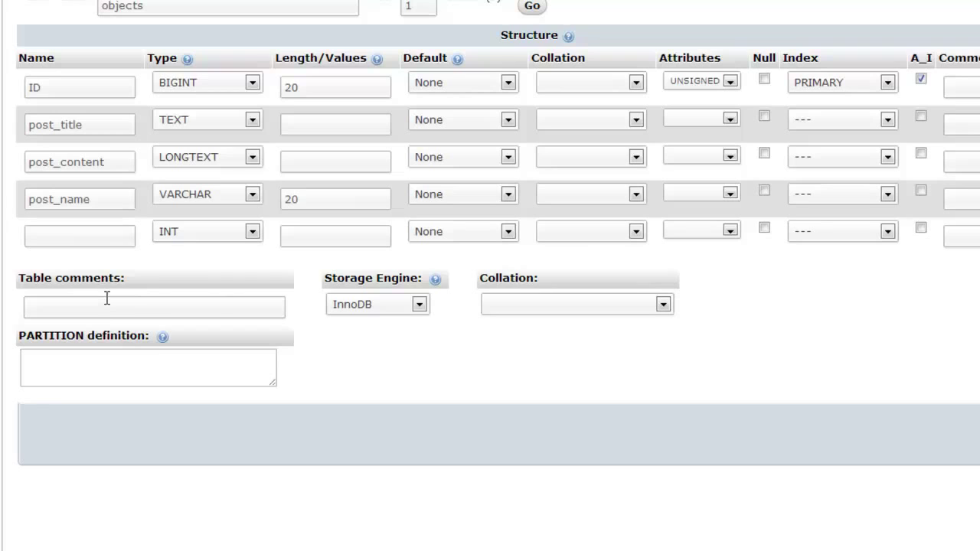
- Define the fifth column as post_date with type DATETIME
click(82, 238)
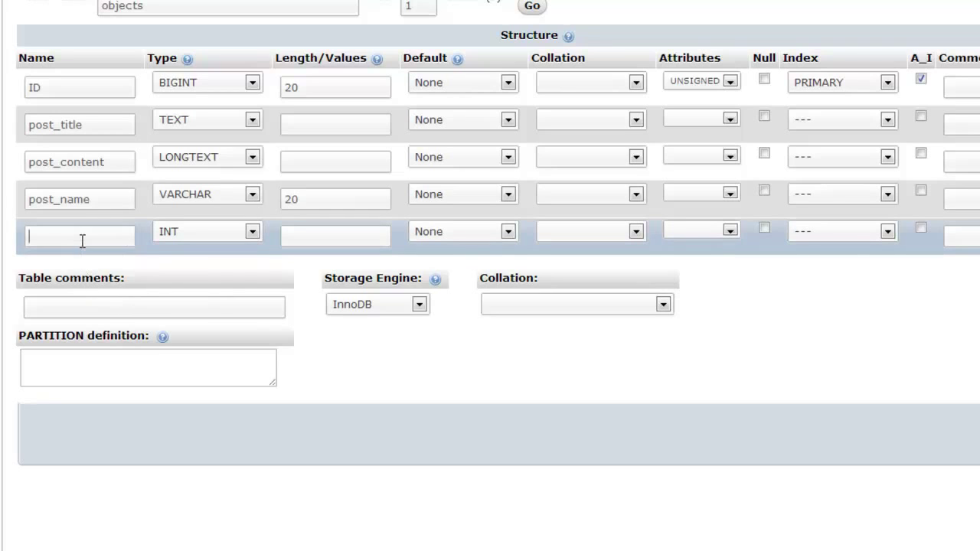
text(post_date)
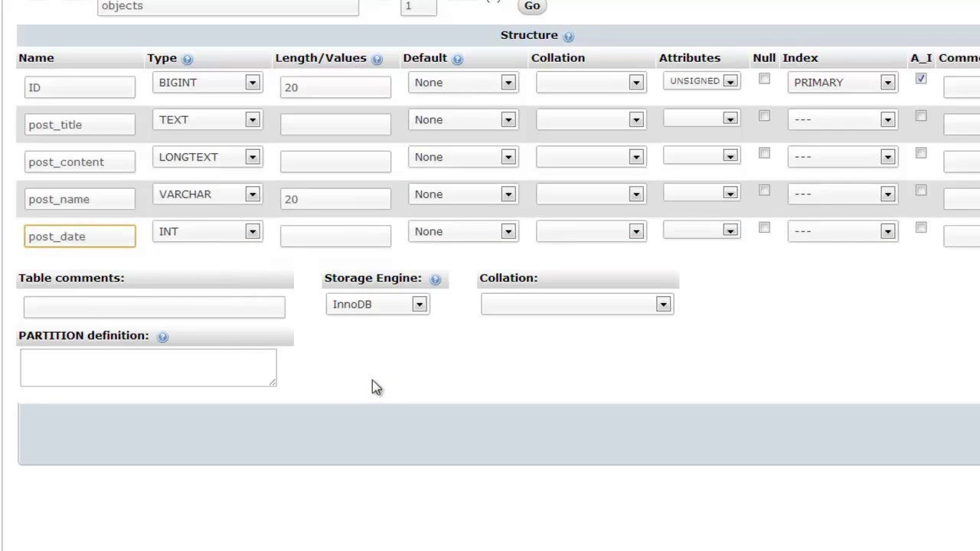
click(252, 233)
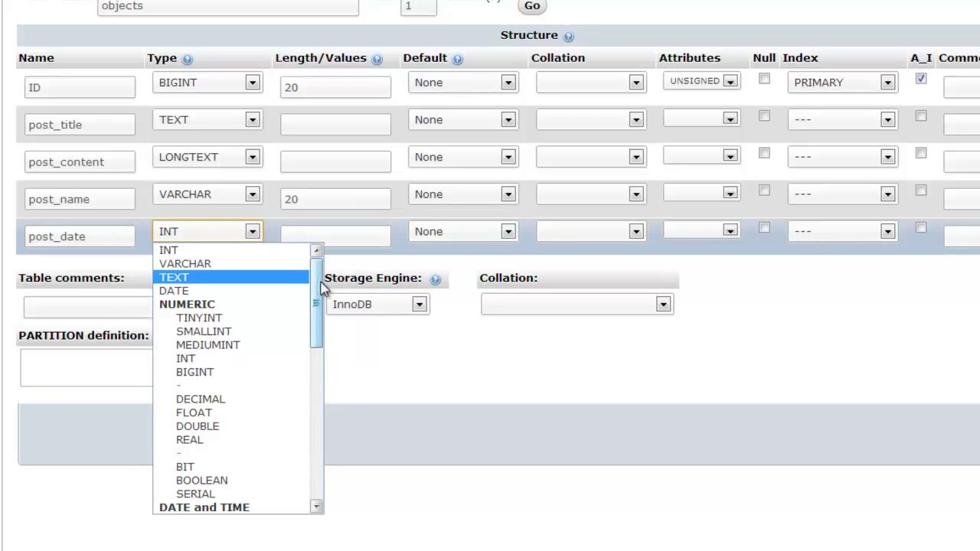
mouse_move(322, 288)
mouse_down()
mouse_move(330, 329)
mouse_move(320, 352)
mouse_move(318, 276)
mouse_up()
drag(322, 310, 245, 355)
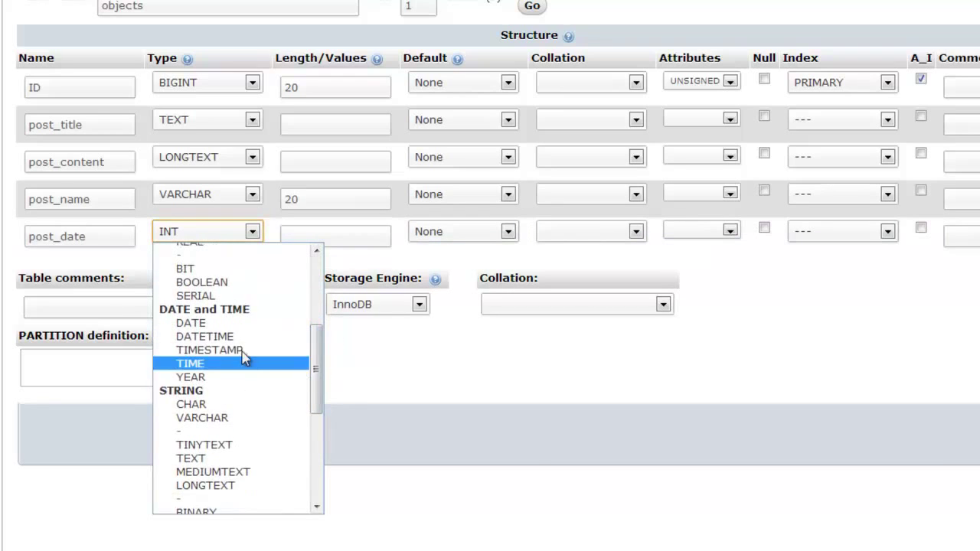
click(218, 338)
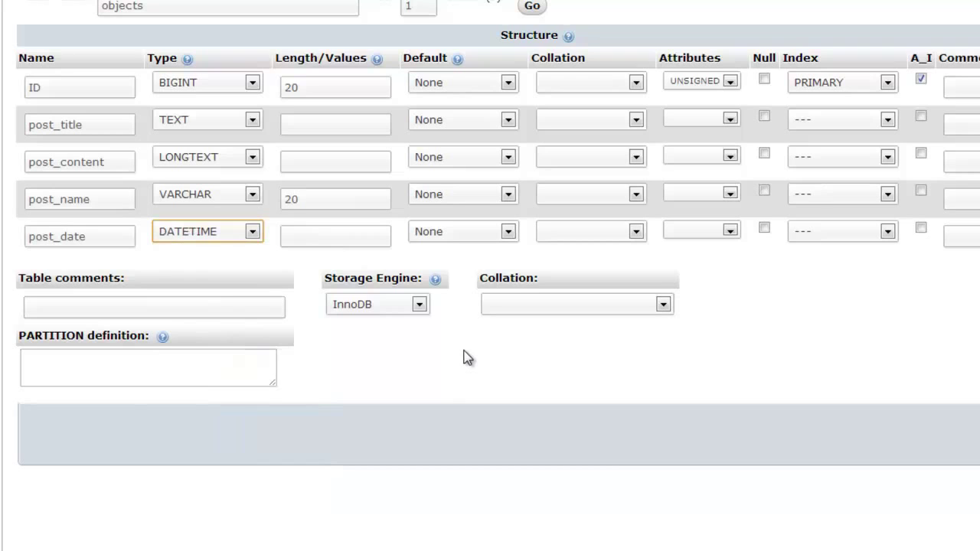
- Save the objects table and open it to view its column structure
click(150, 309)
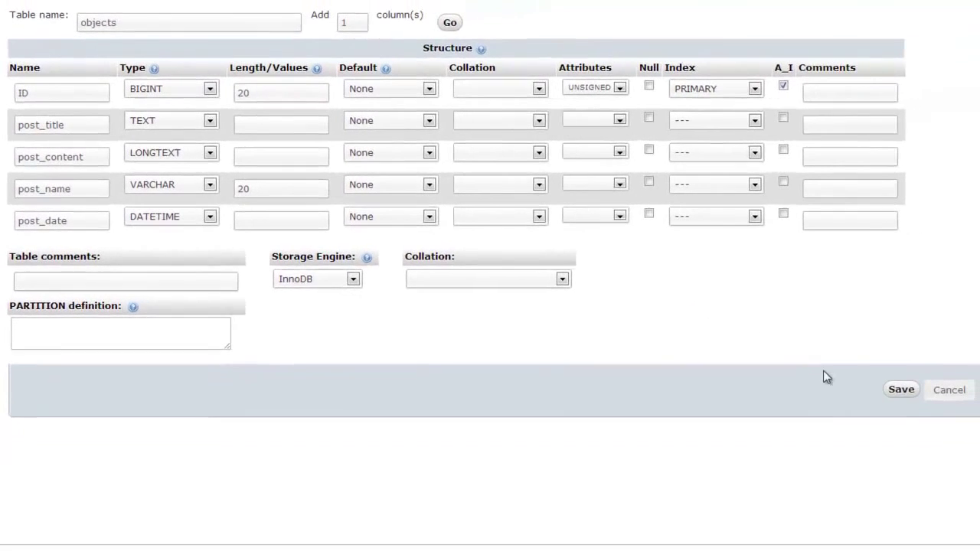
click(897, 392)
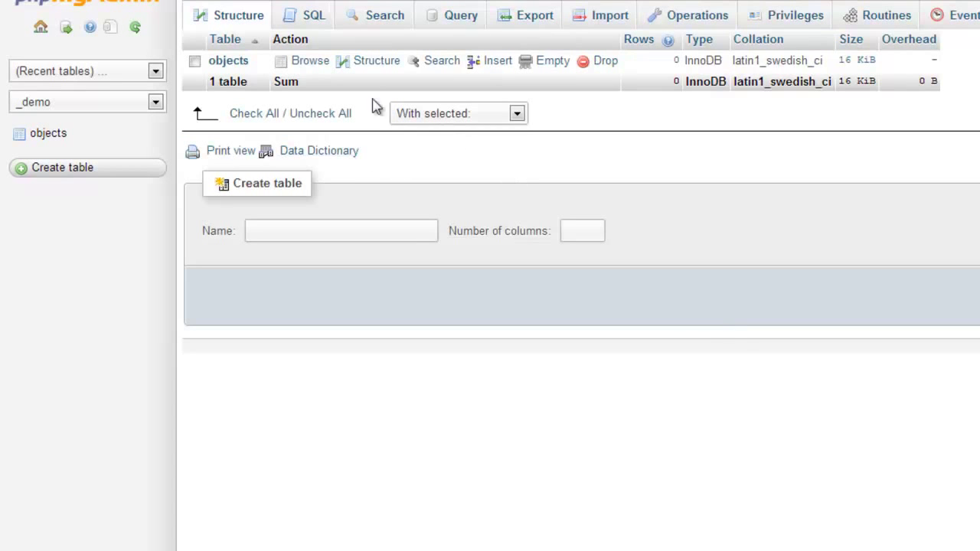
click(231, 64)
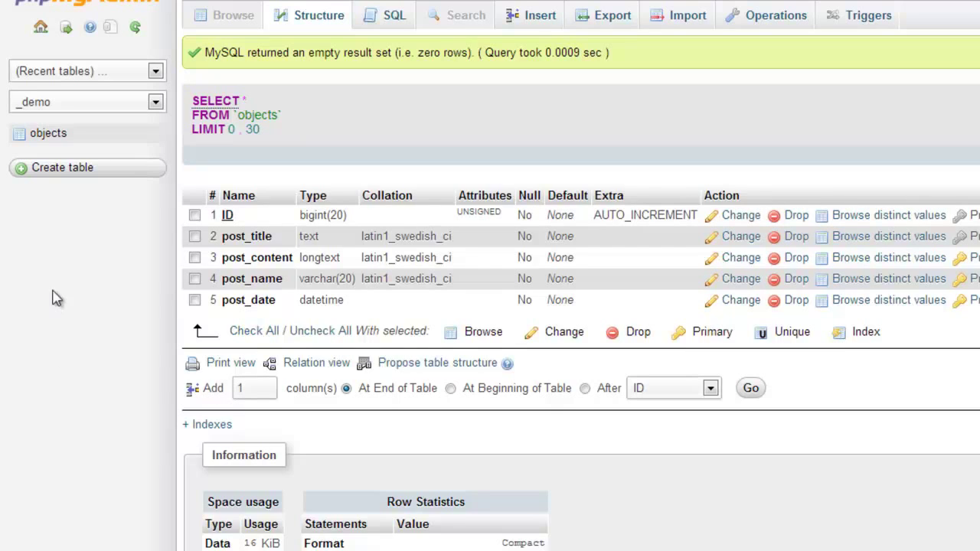
- Start another new table in the same database and name it object_meta
click(67, 173)
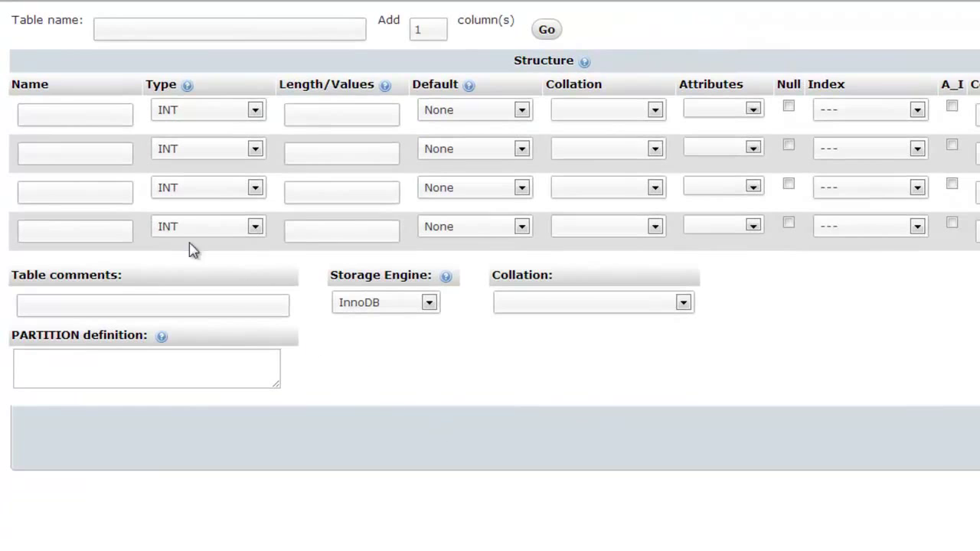
click(67, 117)
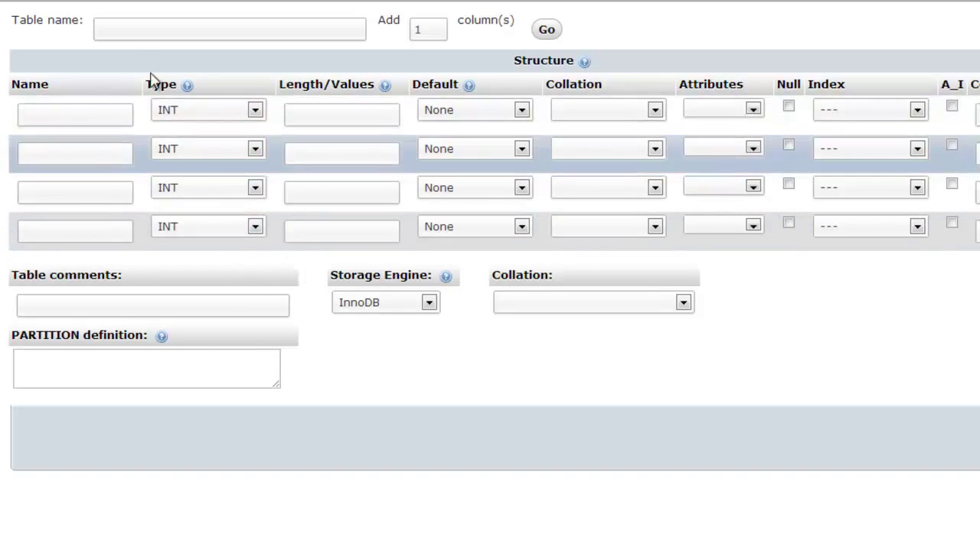
click(148, 31)
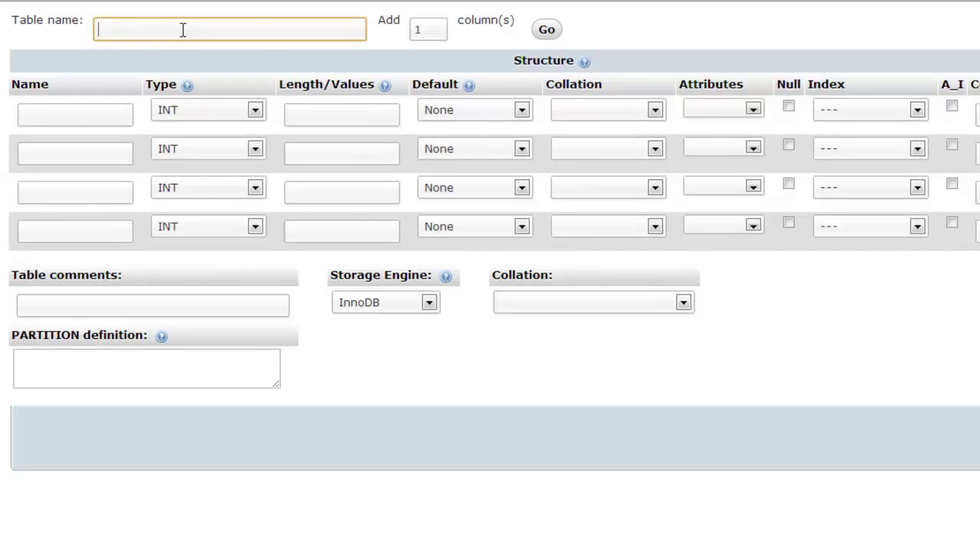
text(object_meta)
- Name the first column of the object_meta table meta_id
click(84, 118)
text(iD)
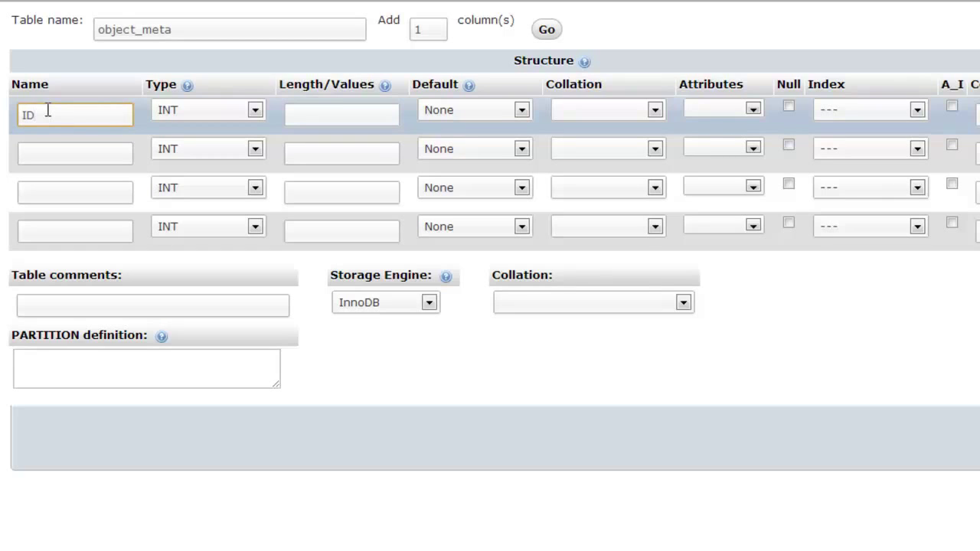
drag(34, 115, 20, 113)
text(meta)
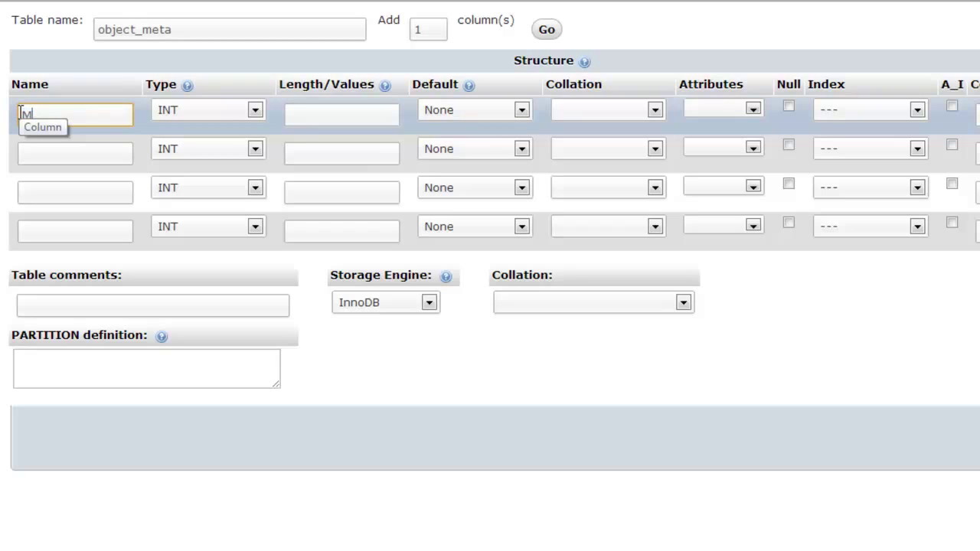
key(BackSpace)
key(BackSpace)
text(ta_id)
key(Tab)
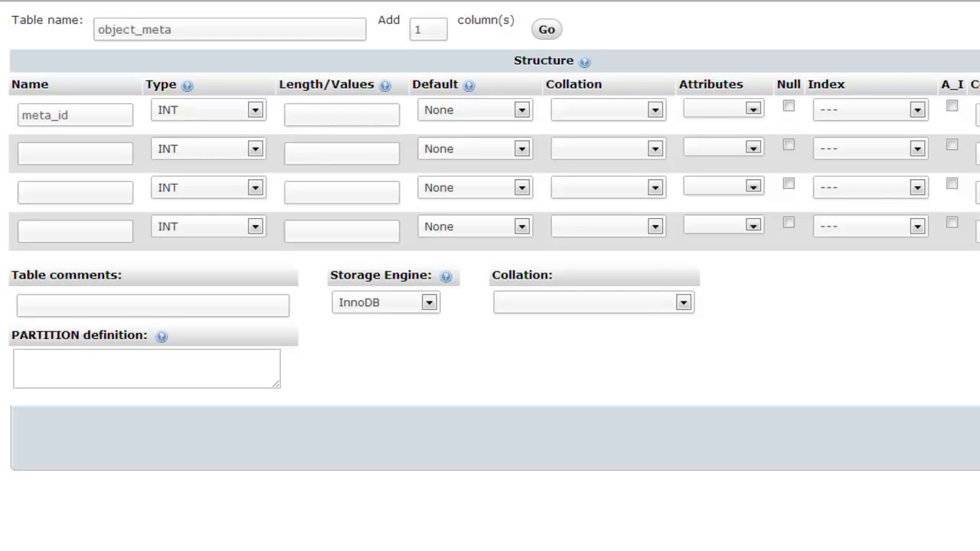
click(81, 115)
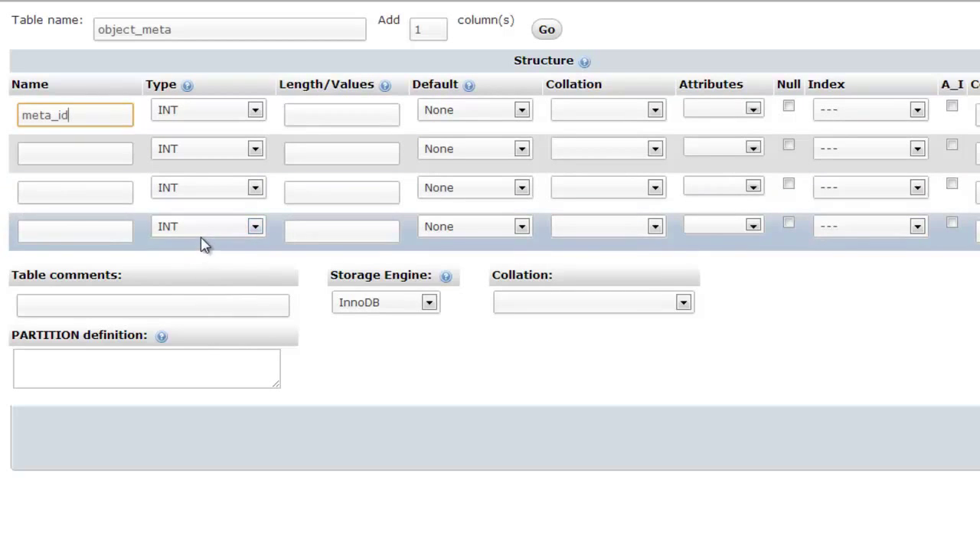
key(Tab)
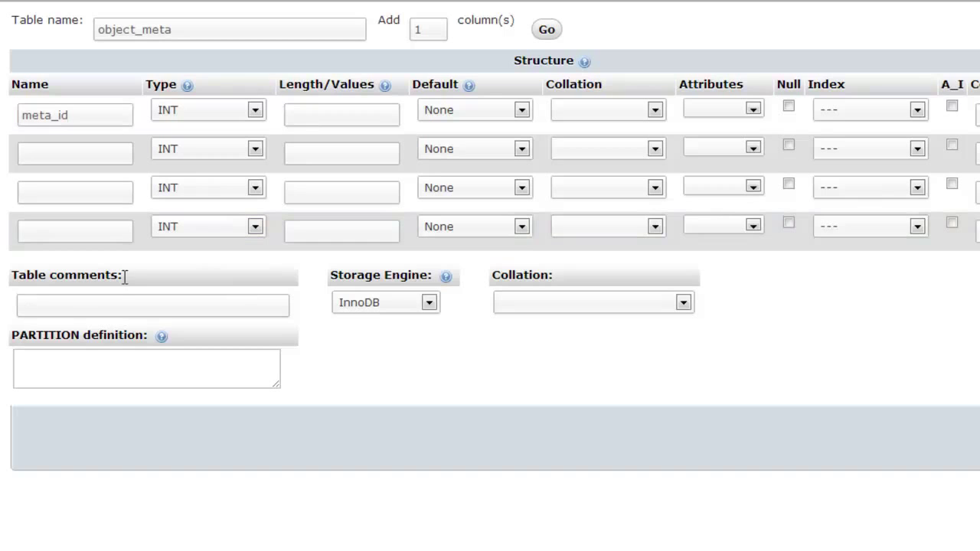
- Give the meta_id column a length of 20, make it UNSIGNED and enable auto-increment
click(210, 113)
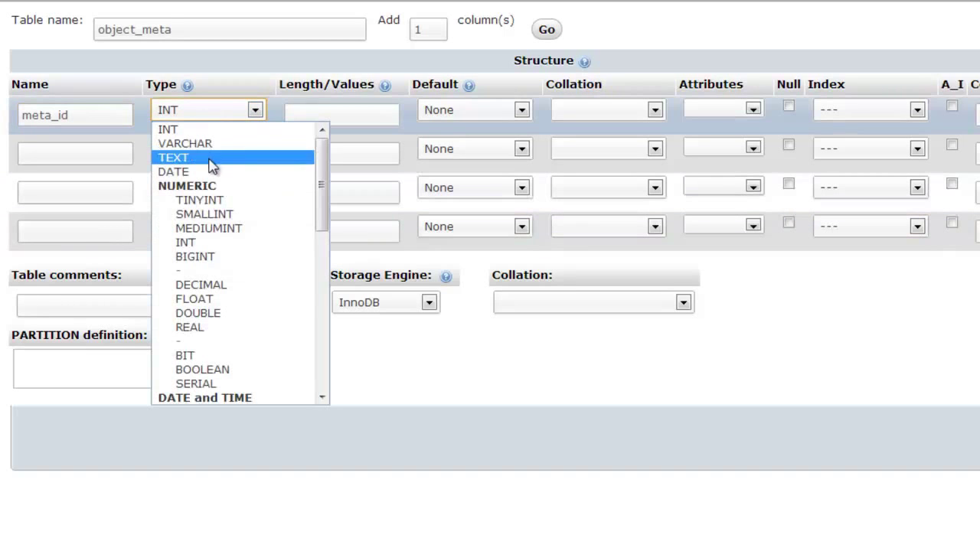
click(321, 117)
click(321, 116)
text(20)
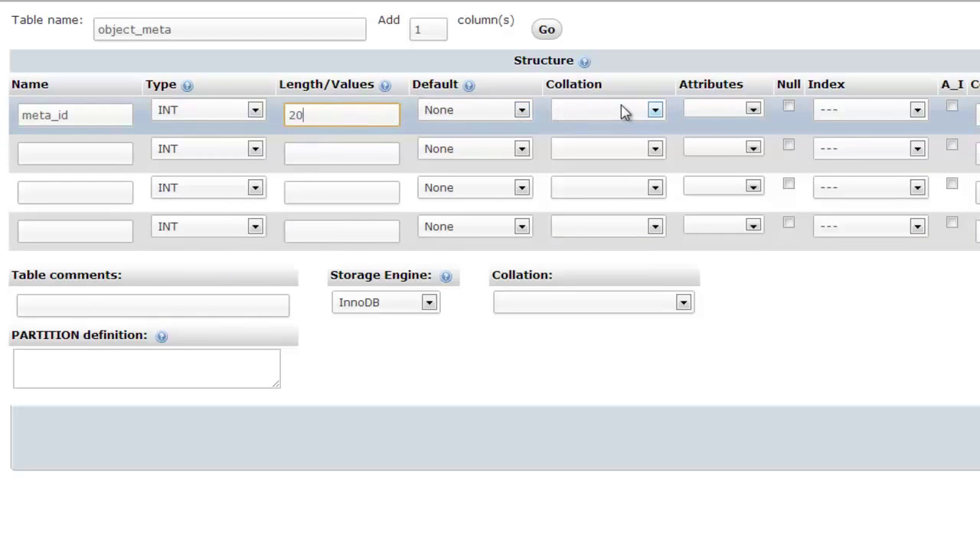
click(704, 114)
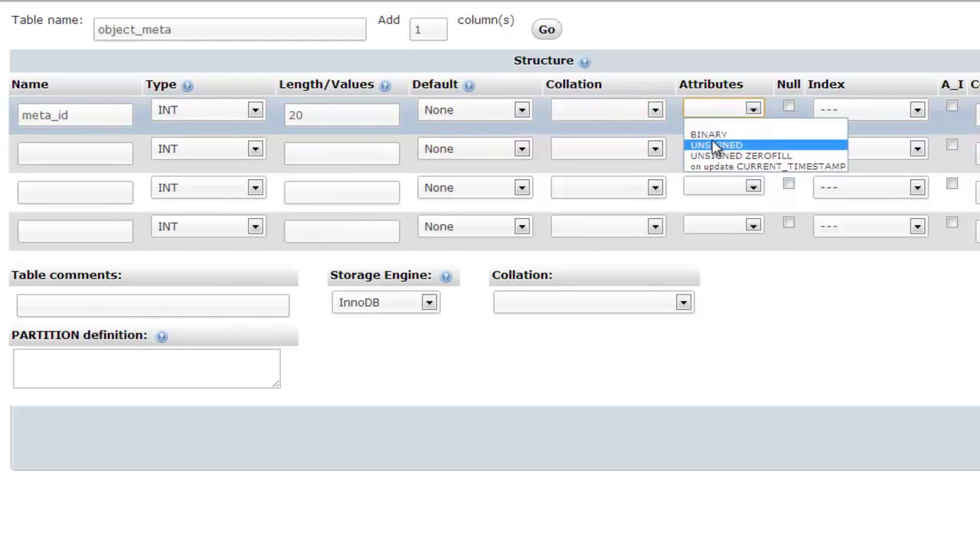
click(712, 145)
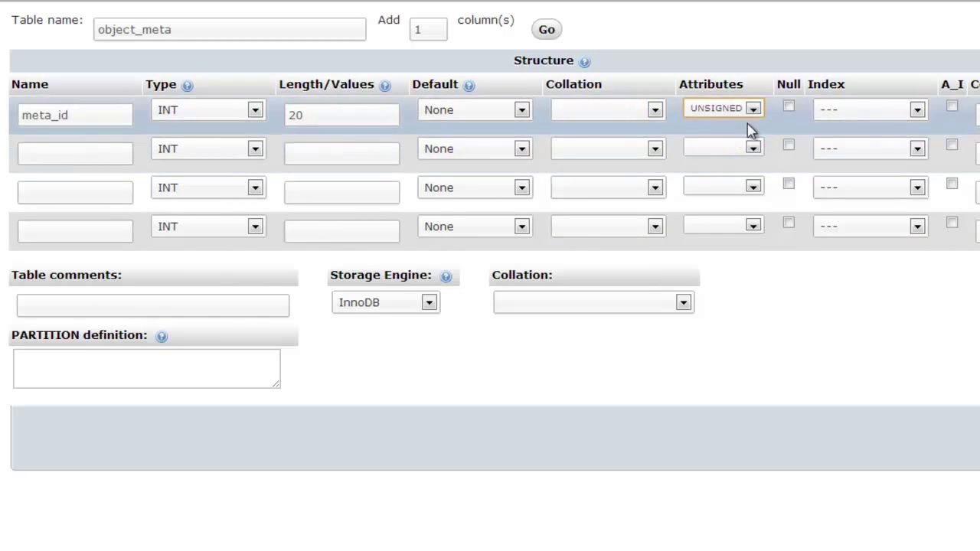
click(953, 108)
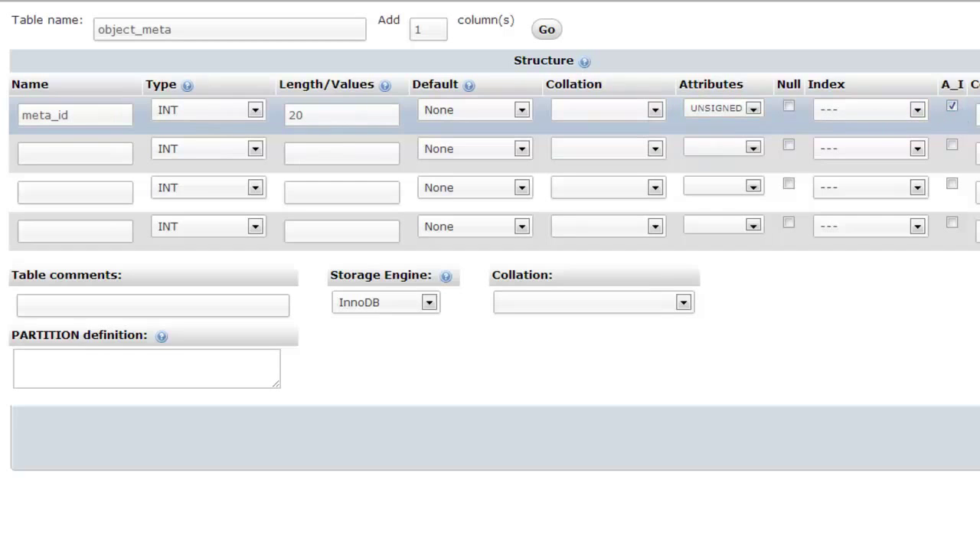
- Name the second column object_id and set the meta_id column's type to BIGINT
click(67, 157)
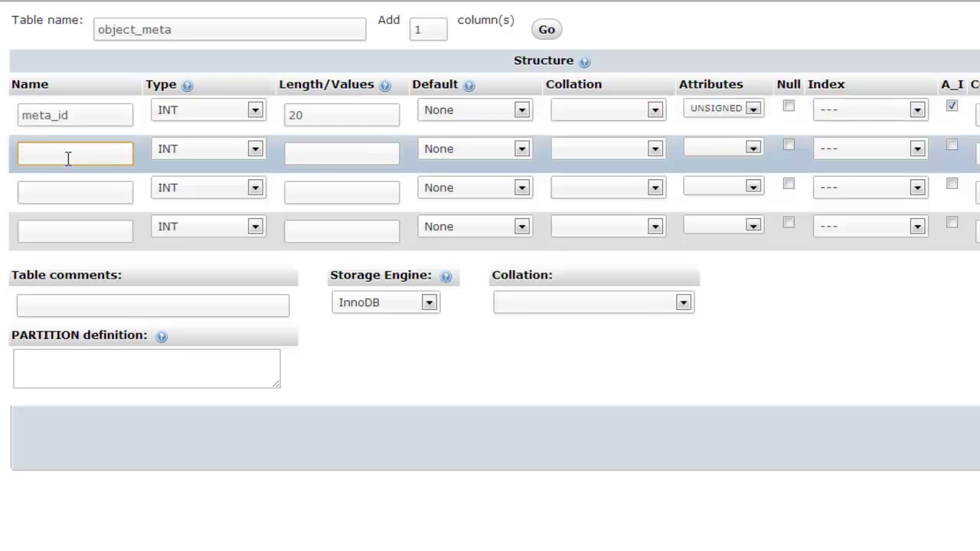
text(object_id)
click(212, 111)
click(194, 243)
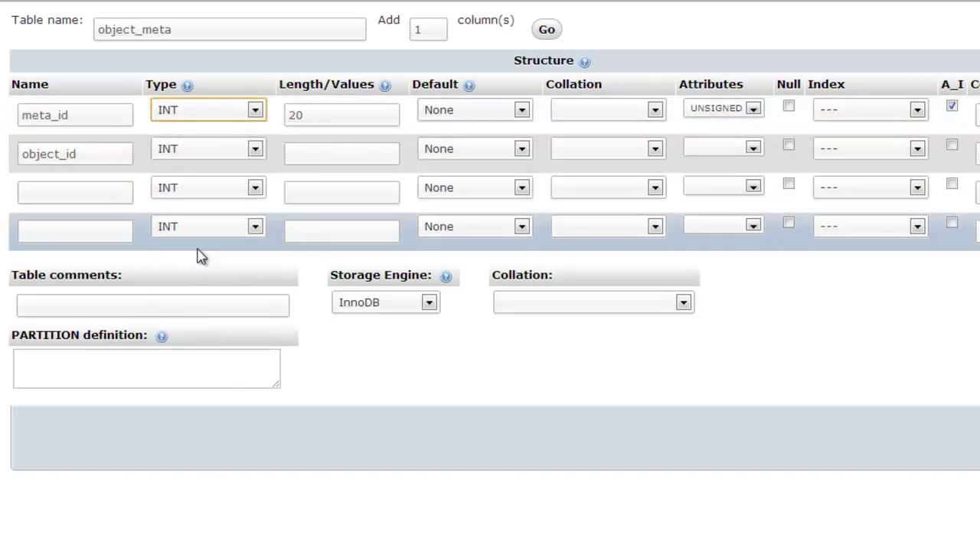
click(190, 112)
click(188, 256)
- Set the object_id column to type BIGINT with length 20 and the UNSIGNED attribute
click(208, 153)
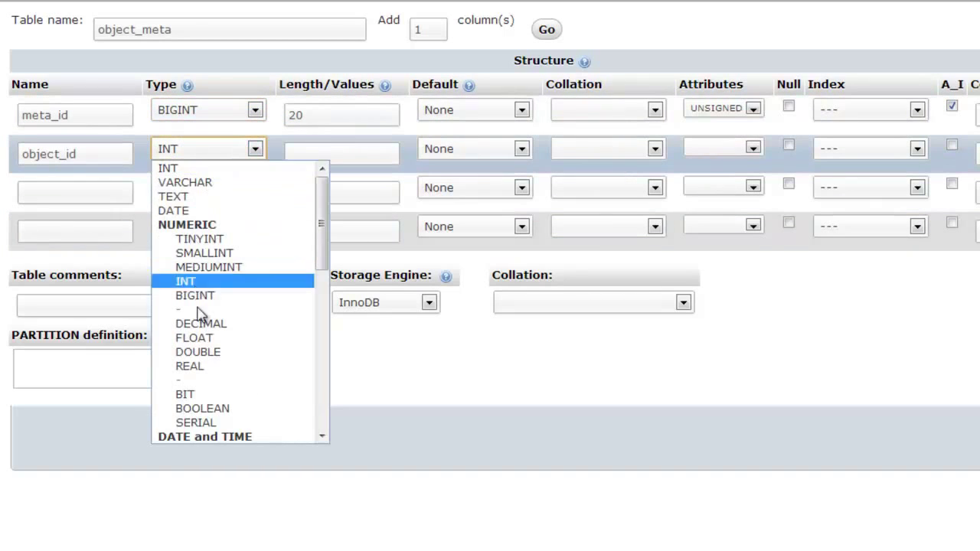
click(197, 296)
click(317, 157)
text(20)
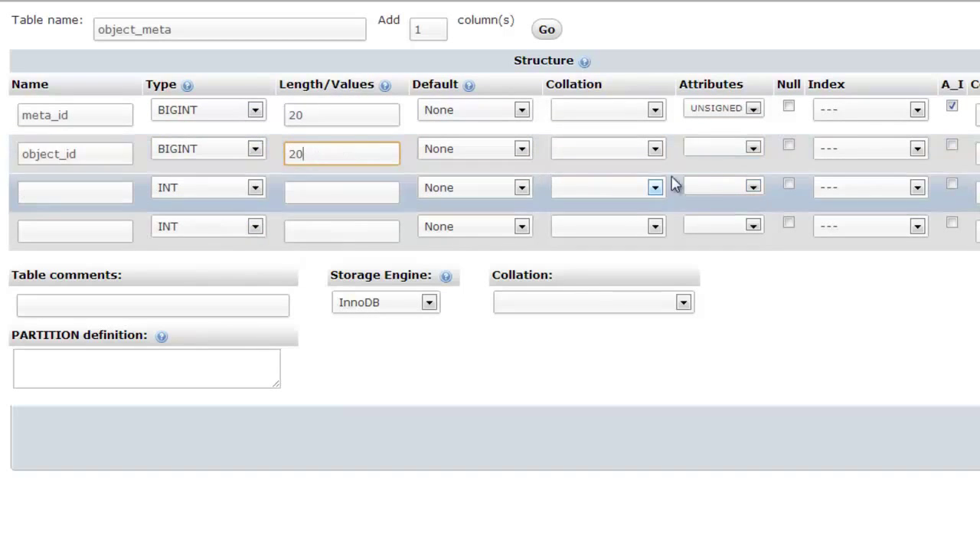
click(710, 150)
click(716, 184)
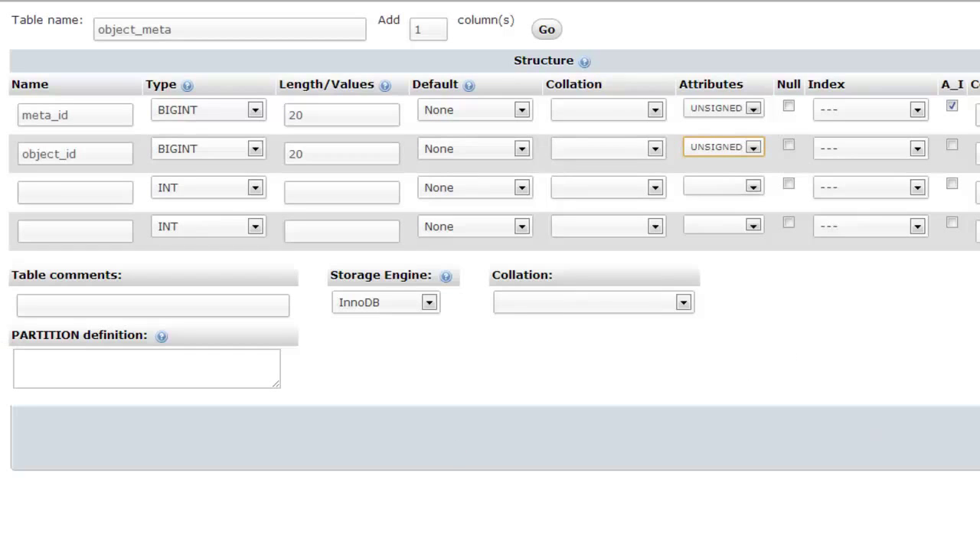
- Define the third column as meta_key with type VARCHAR and length 255, allowing null values
click(89, 201)
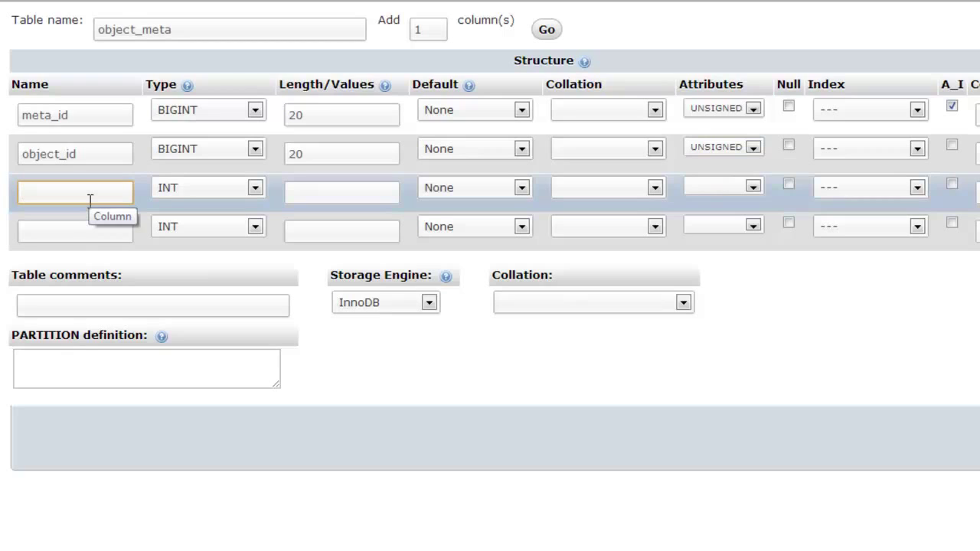
text(meta_key)
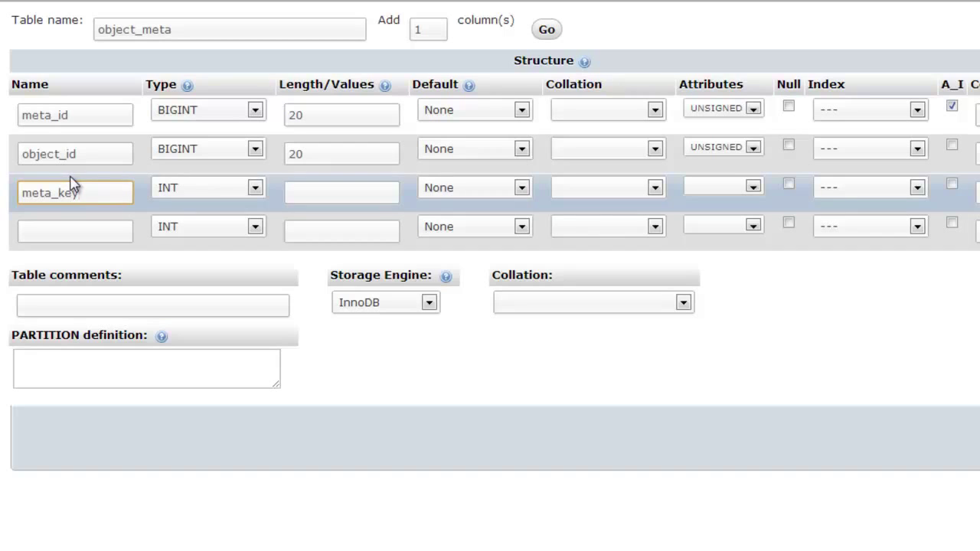
click(229, 193)
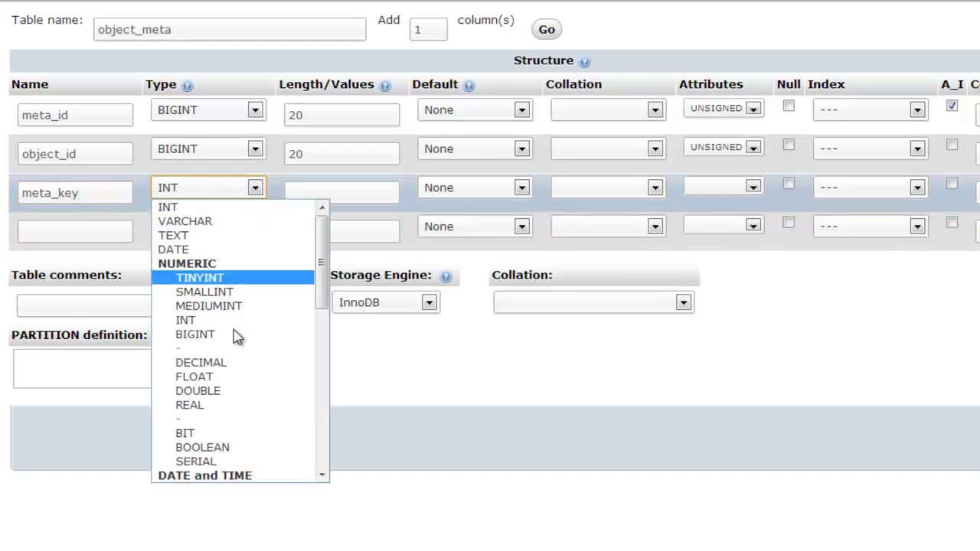
drag(322, 272, 322, 211)
click(186, 221)
click(320, 198)
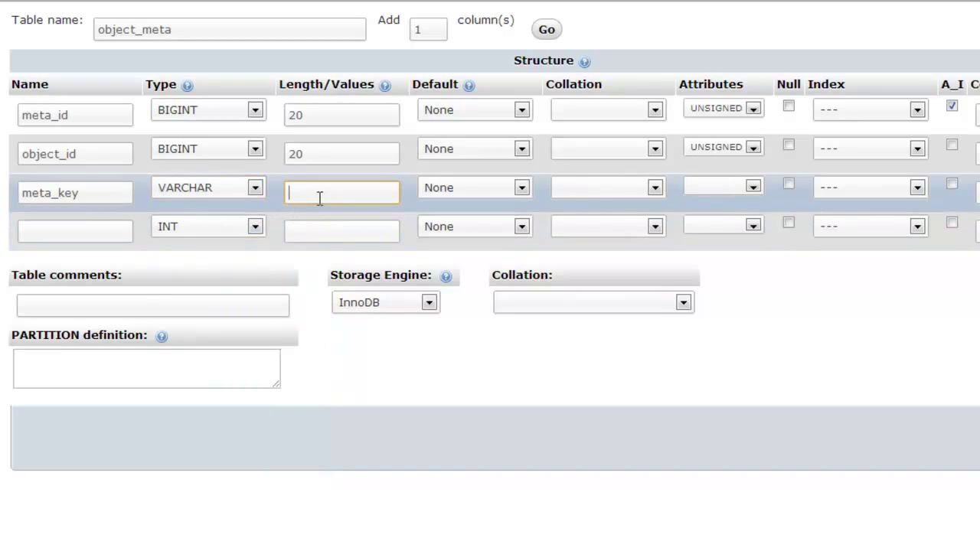
text(255)
click(789, 185)
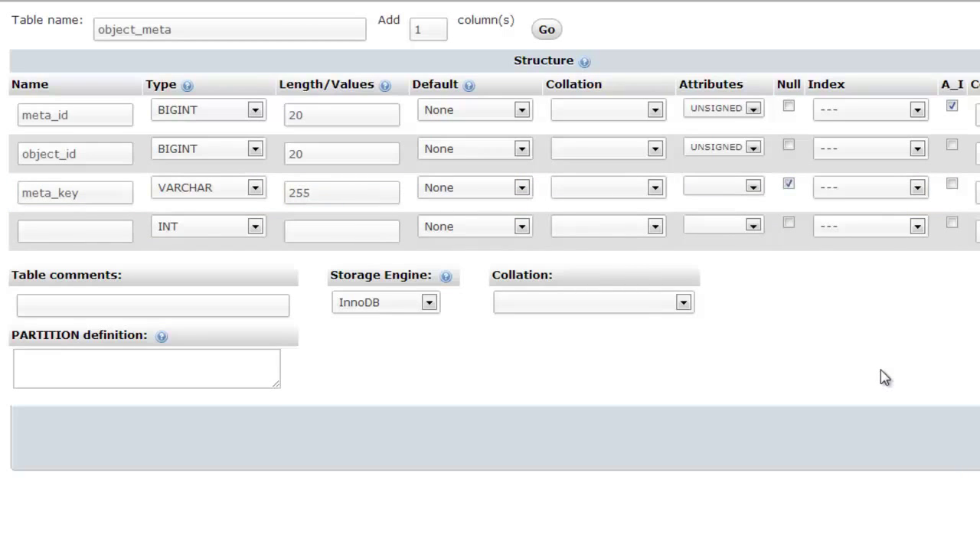
- Define the fourth column as meta_value with type LONGTEXT, allowing null values
click(66, 228)
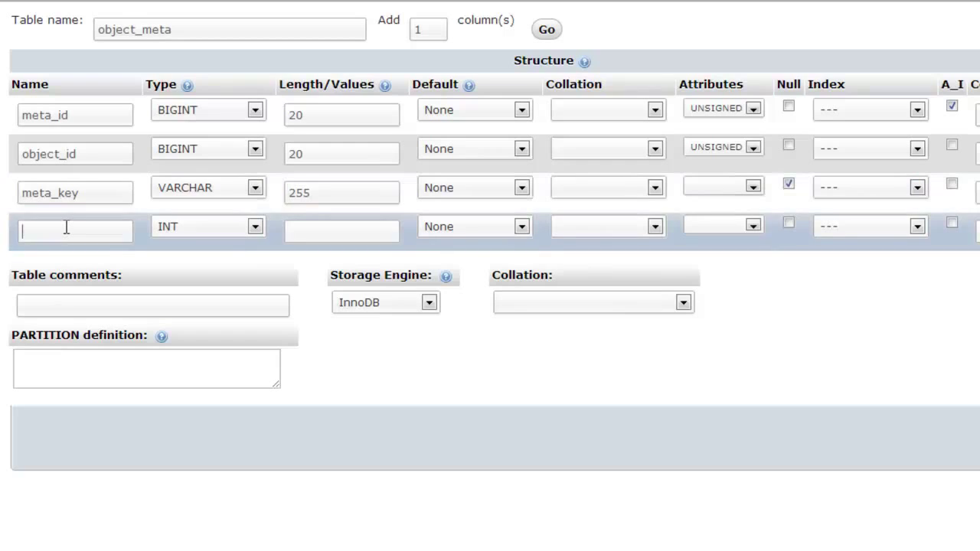
text(met)
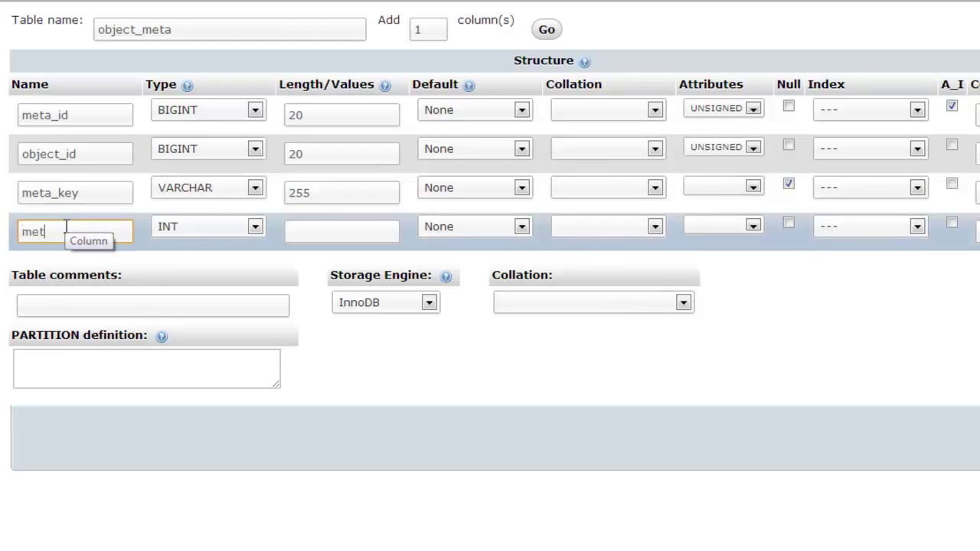
text(a_value)
click(225, 228)
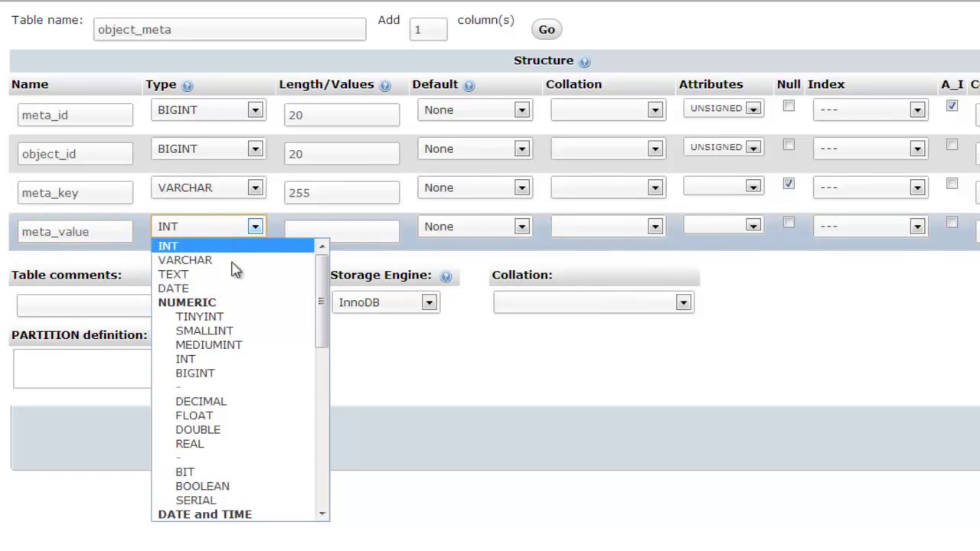
drag(320, 322, 316, 423)
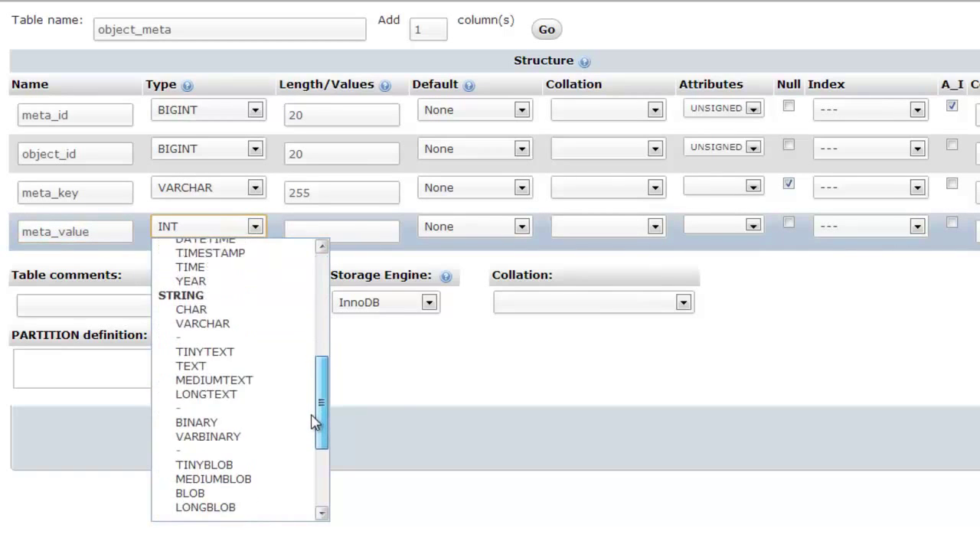
click(230, 395)
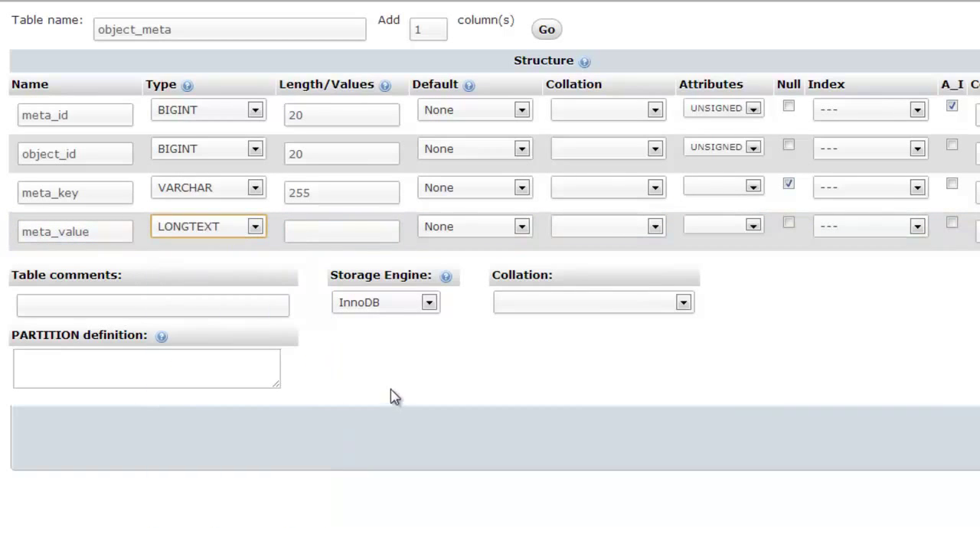
click(789, 224)
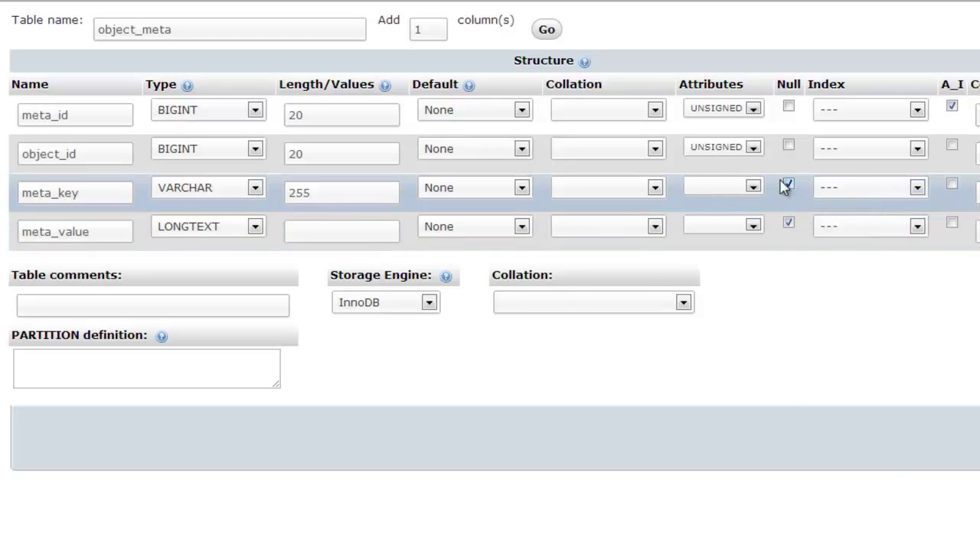
- Set the default value of both the meta_key and meta_value columns to NULL
click(521, 189)
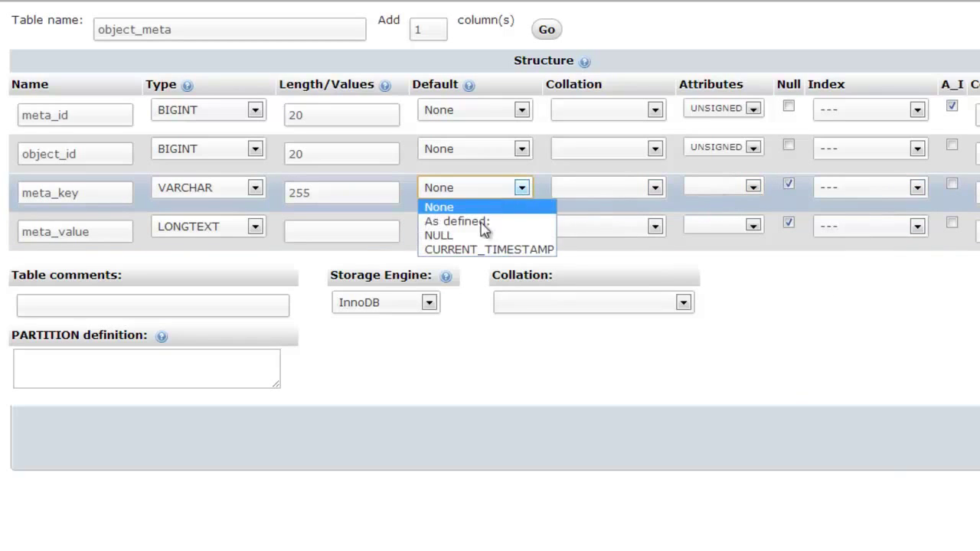
click(471, 240)
click(477, 230)
click(467, 273)
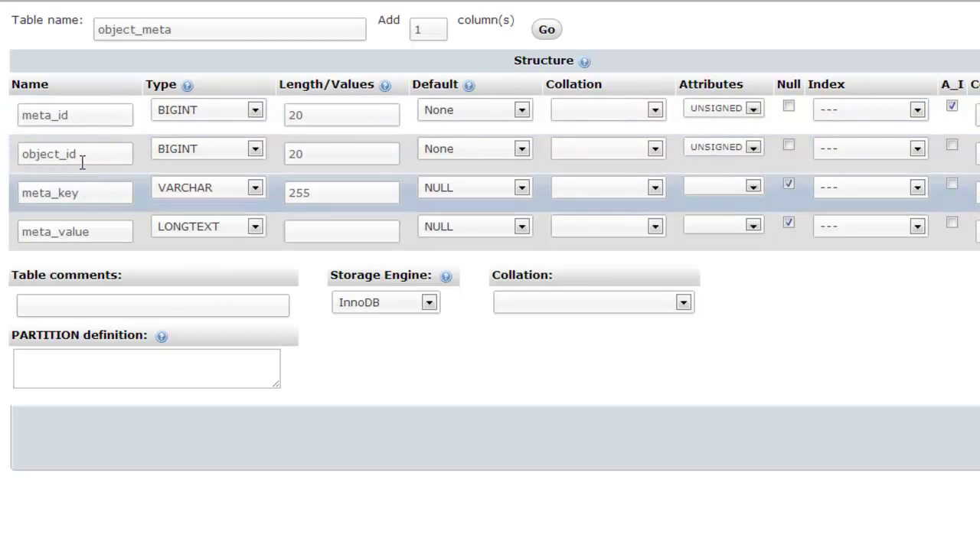
- Review the object_id, meta_key and meta_value column names and save the object_meta table
drag(80, 156, 24, 167)
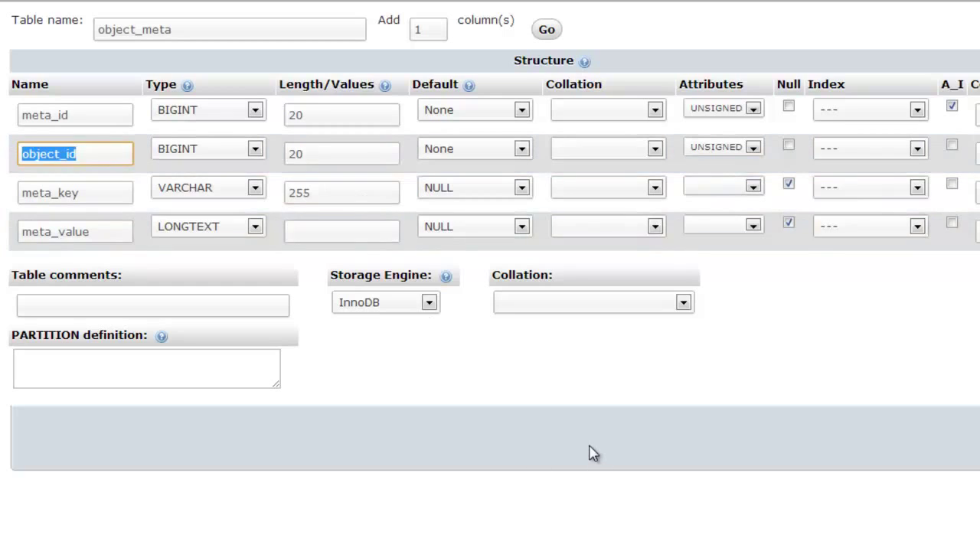
drag(79, 193, 25, 201)
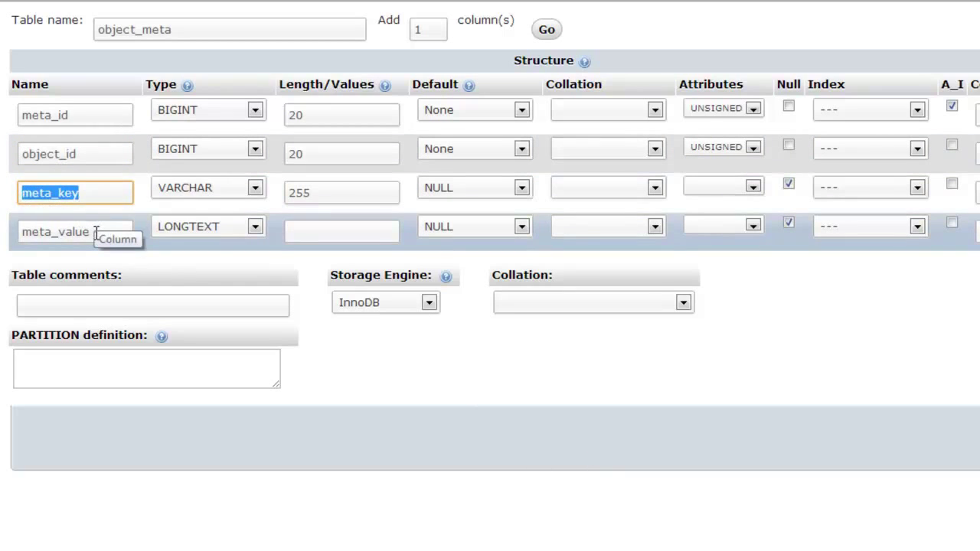
drag(95, 232, 18, 229)
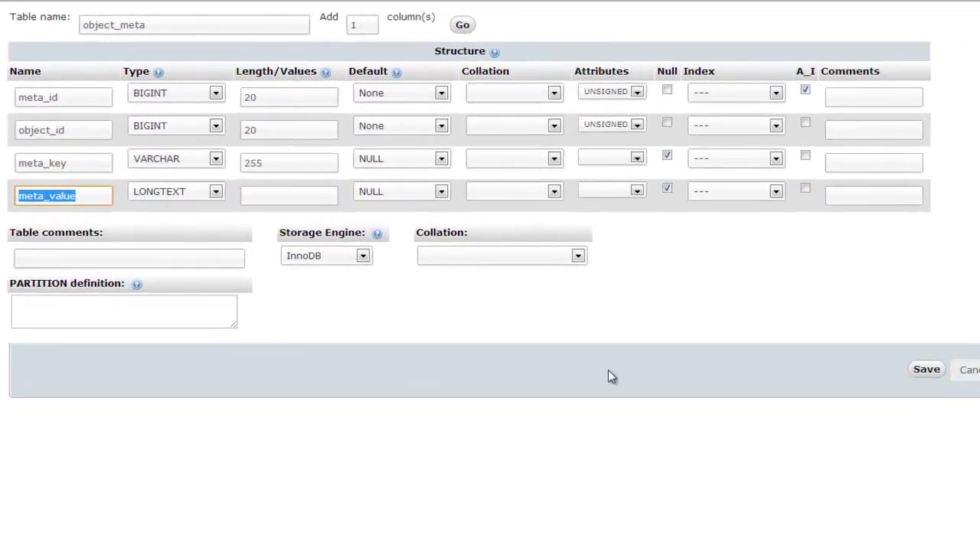
click(919, 372)
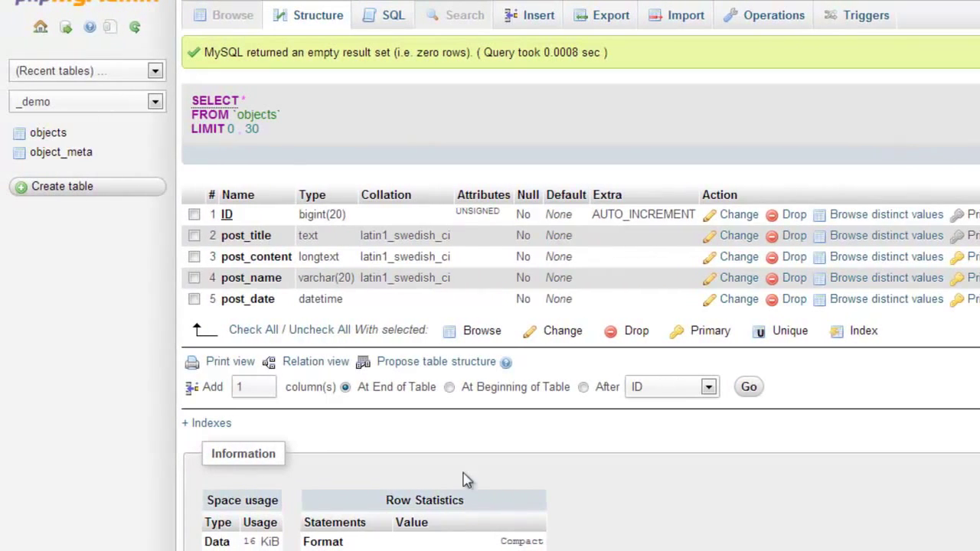
- Start a new table in the demo database and name it objecttags
click(88, 201)
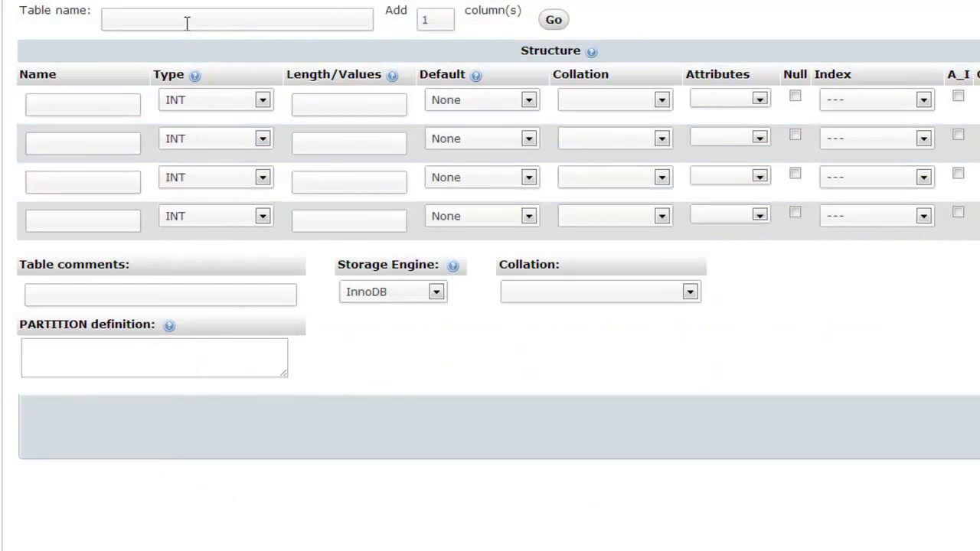
click(188, 22)
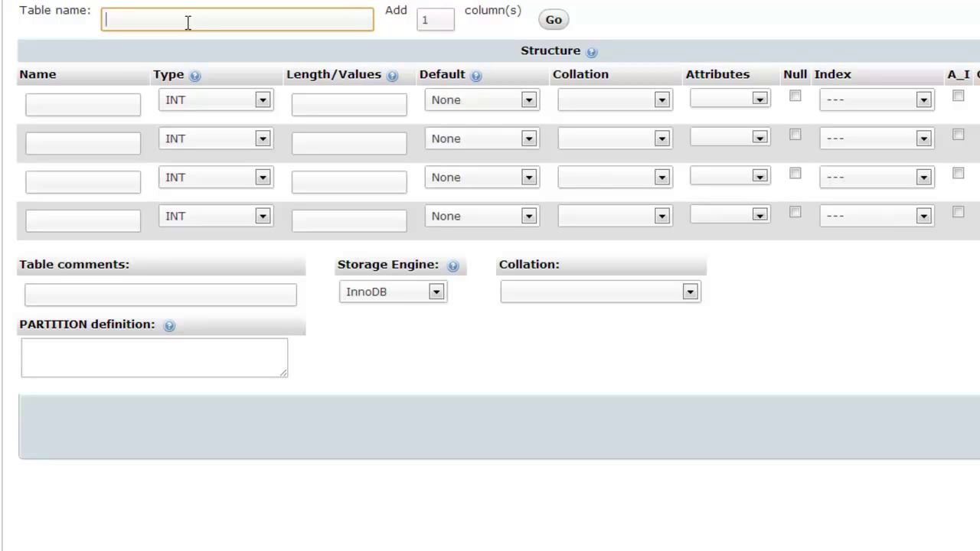
text(objecttags)
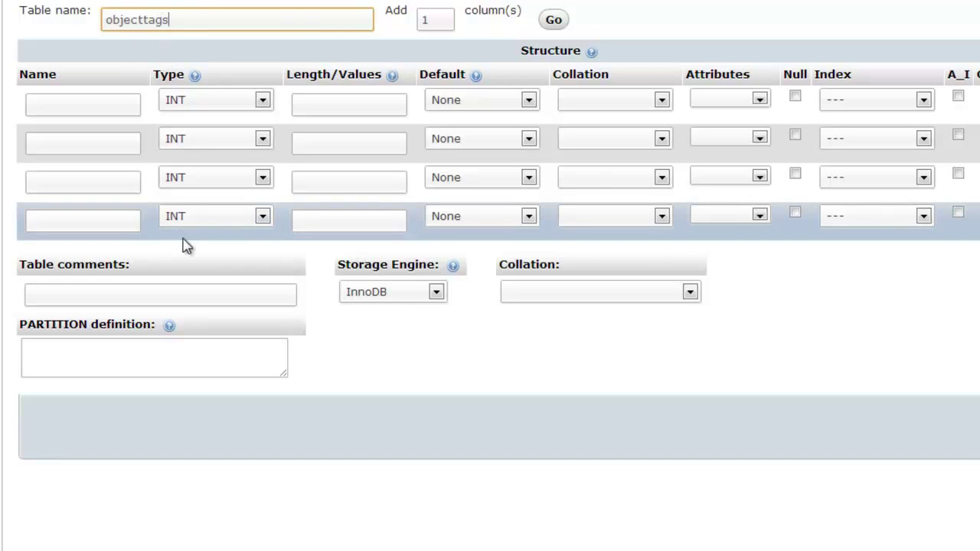
- Define the first column as ID with type BIGINT, length 20, the UNSIGNED attribute and auto-increment
click(84, 107)
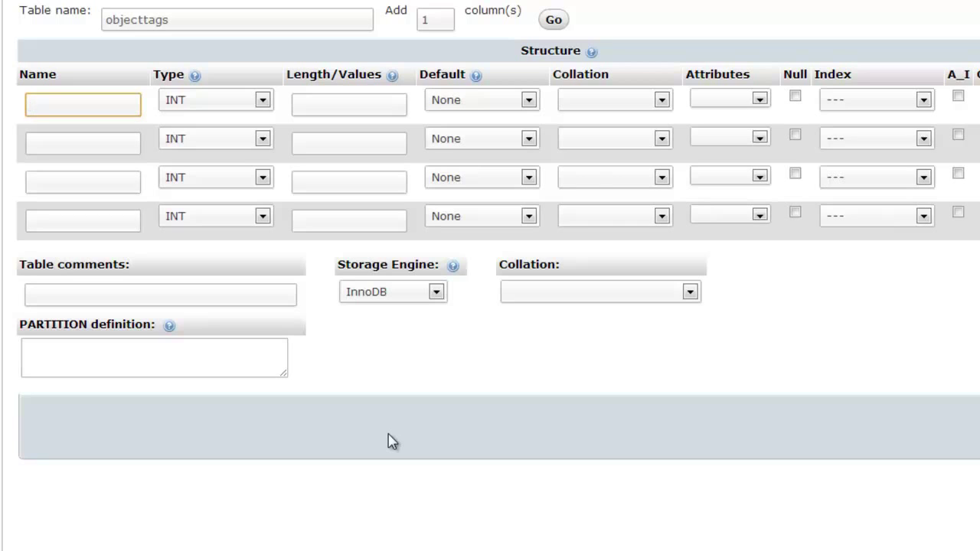
text(ID)
click(247, 107)
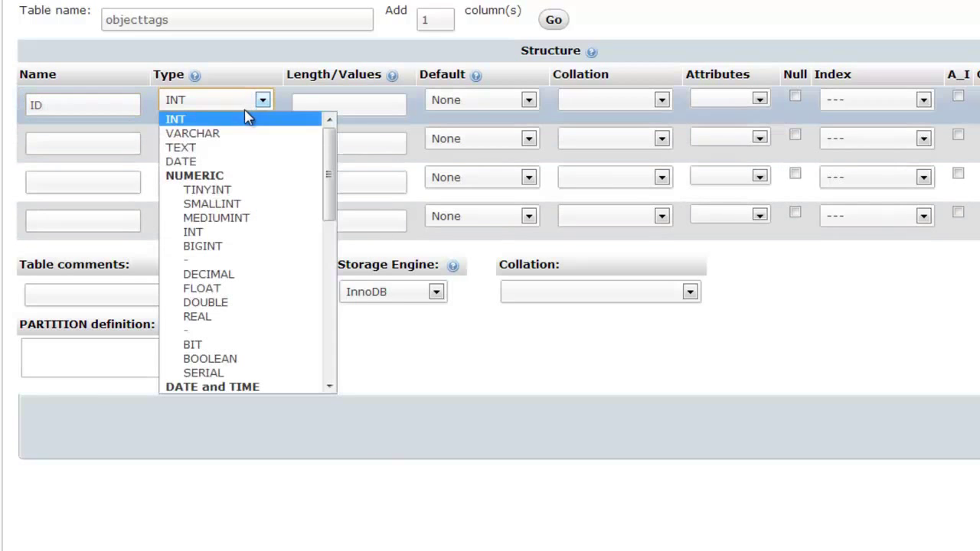
click(221, 253)
click(342, 103)
text(12)
key(BackSpace)
key(BackSpace)
text(20)
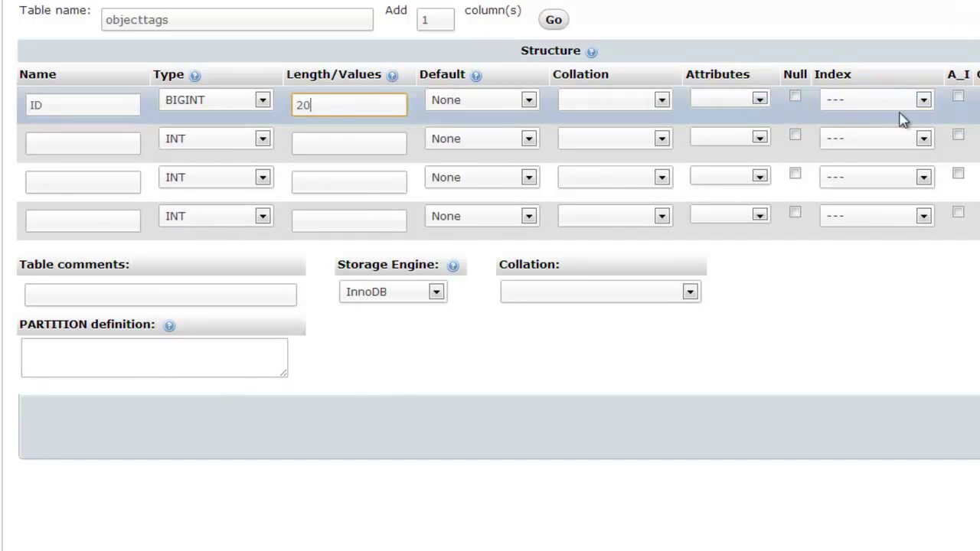
click(726, 101)
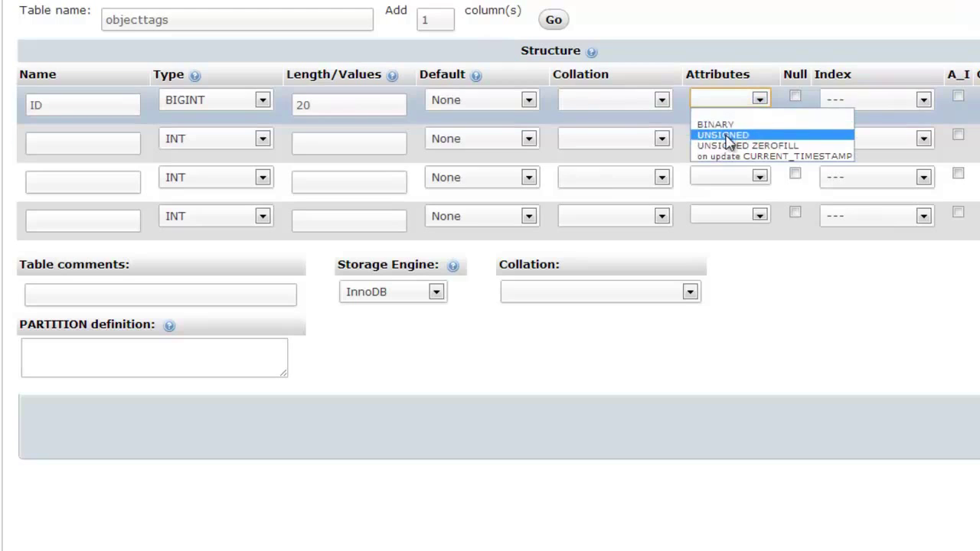
click(724, 136)
click(958, 96)
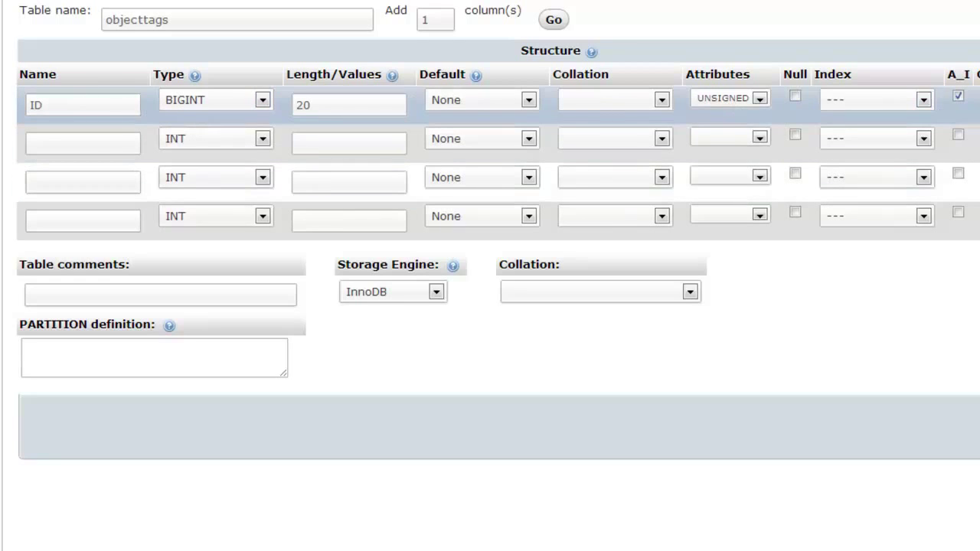
- Define the second column as object_id with type BIGINT, length 20 and the UNSIGNED attribute
click(52, 149)
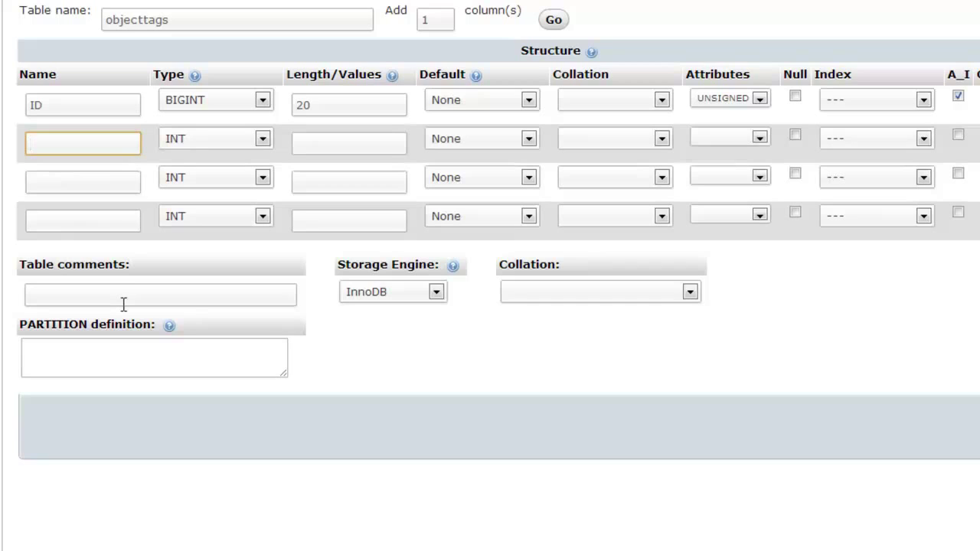
text(object_id)
key(Tab)
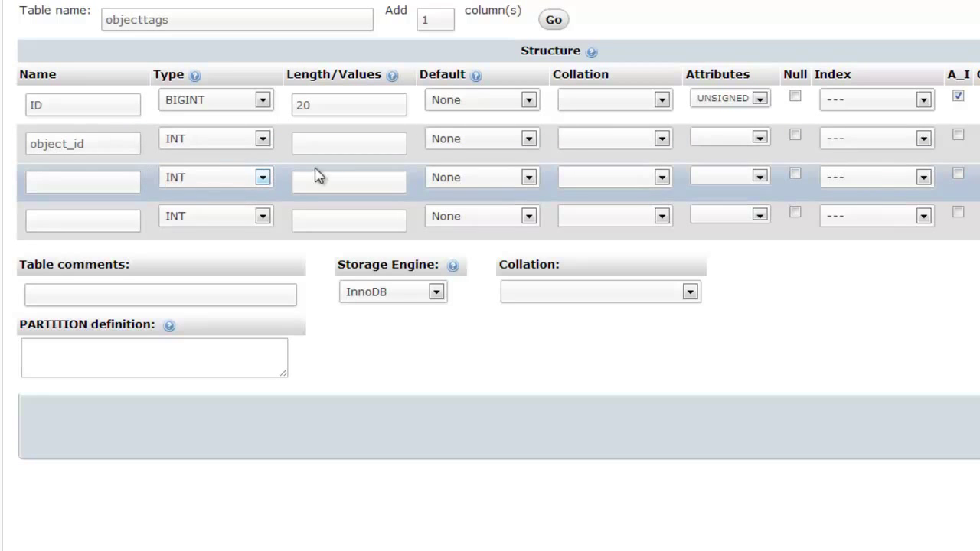
click(231, 142)
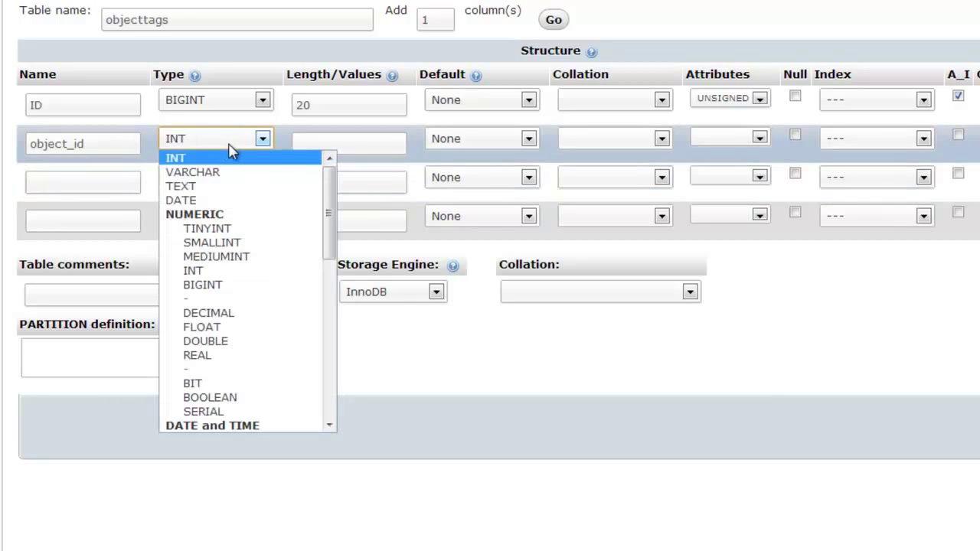
click(205, 284)
click(335, 138)
text(20)
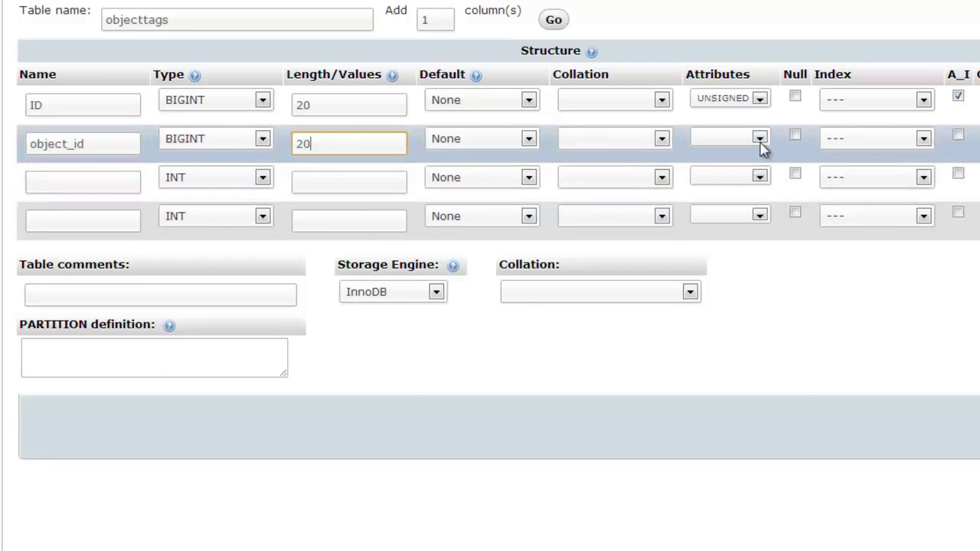
click(735, 141)
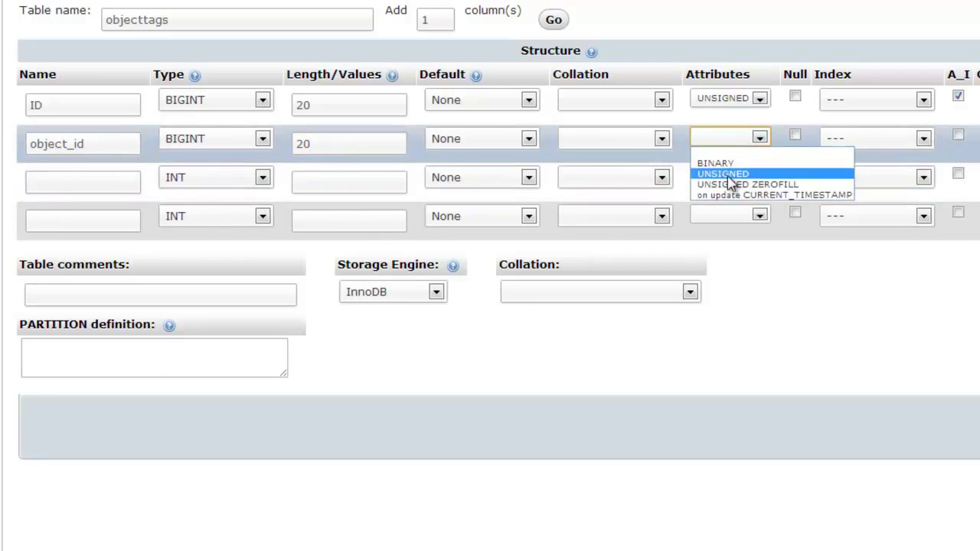
click(731, 176)
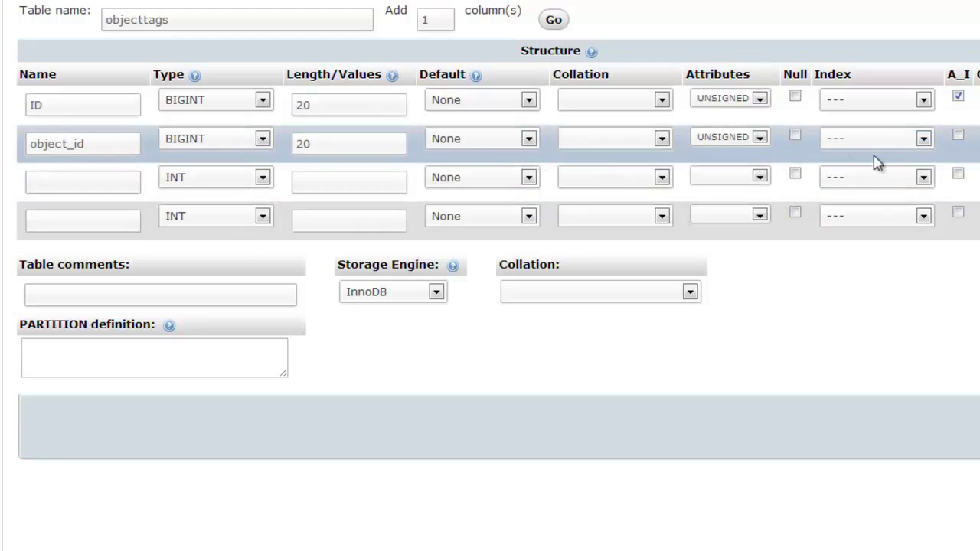
- Define the third column as tag_id with type BIGINT, length 20 and the UNSIGNED attribute
click(59, 190)
text(tag_id)
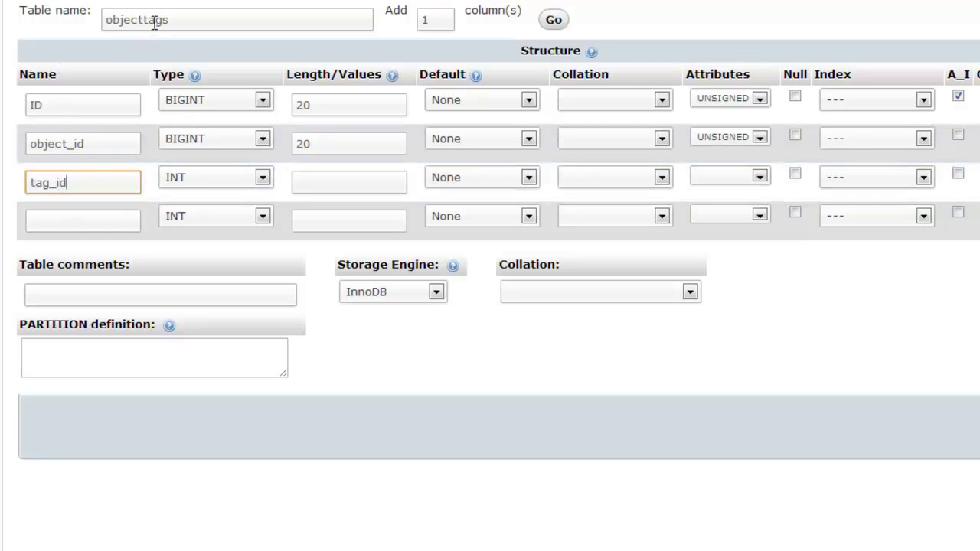
click(242, 184)
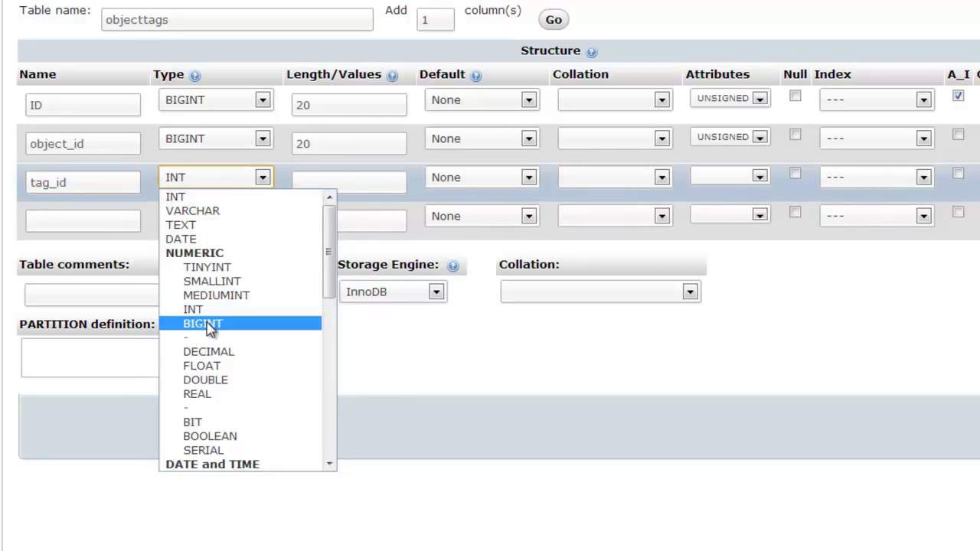
click(203, 324)
click(328, 185)
text(20)
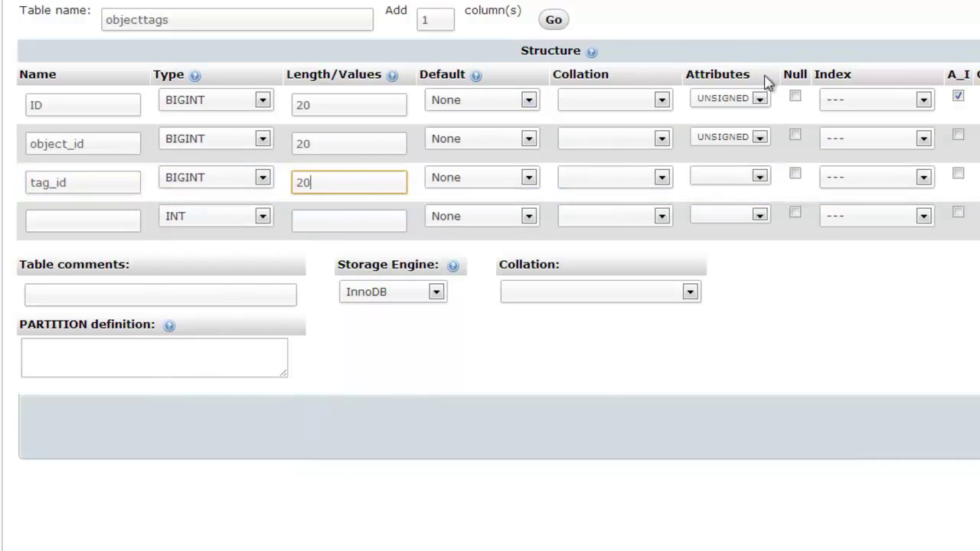
click(740, 179)
click(722, 212)
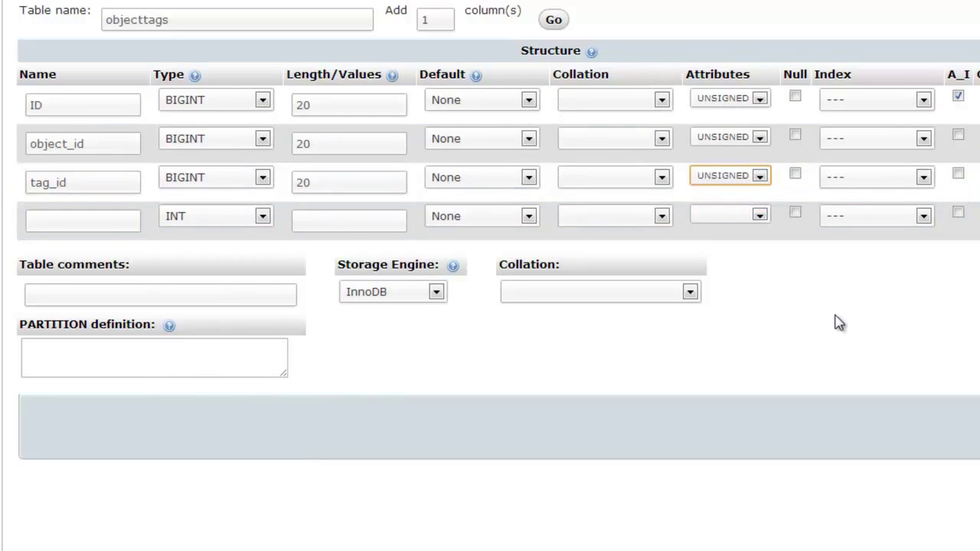